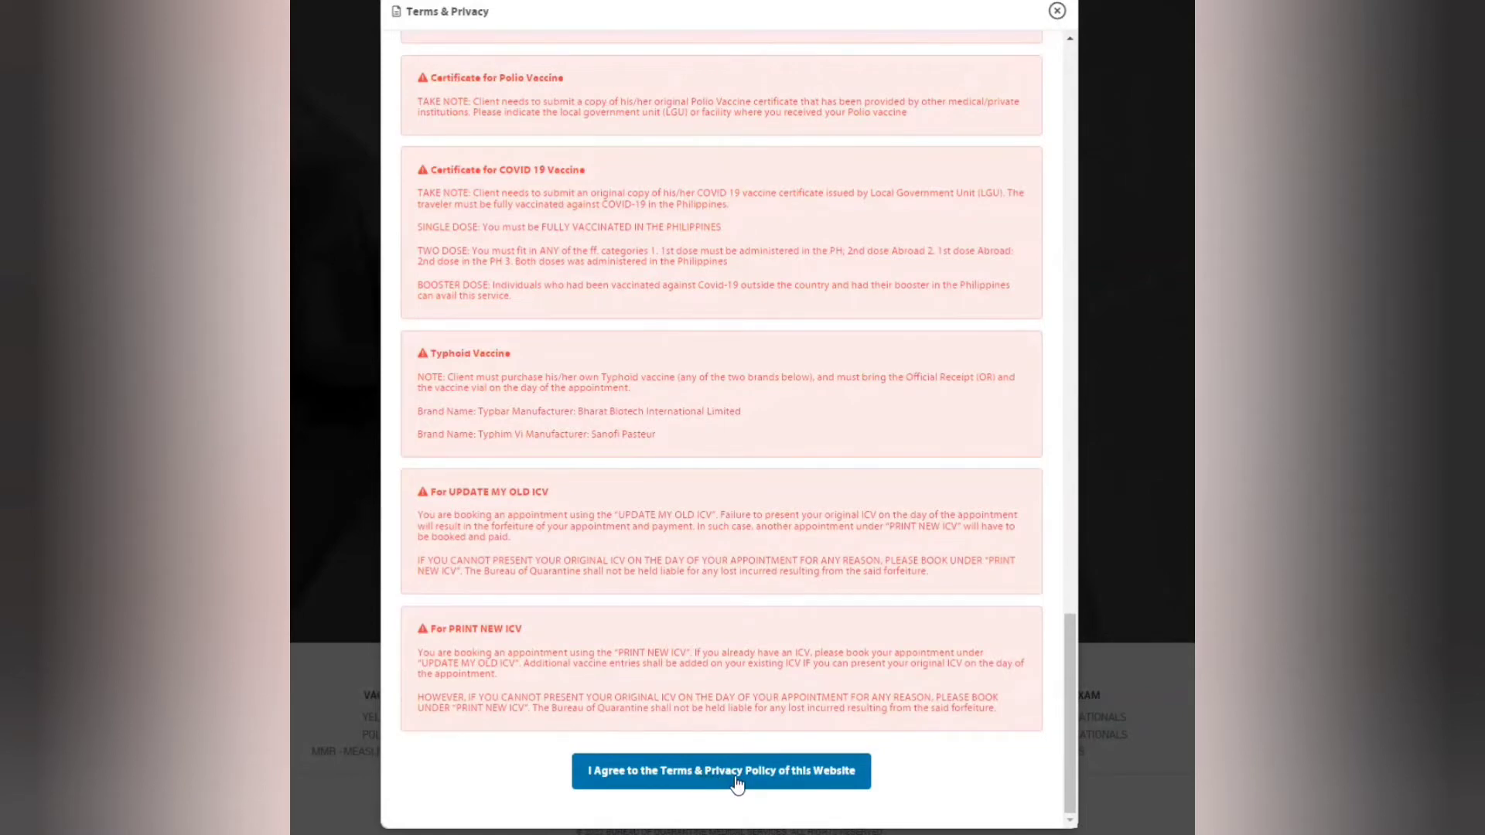
# Accept the terms and privacy policy and submit the pasted e-mail address for verification
pyautogui.click(737, 777)
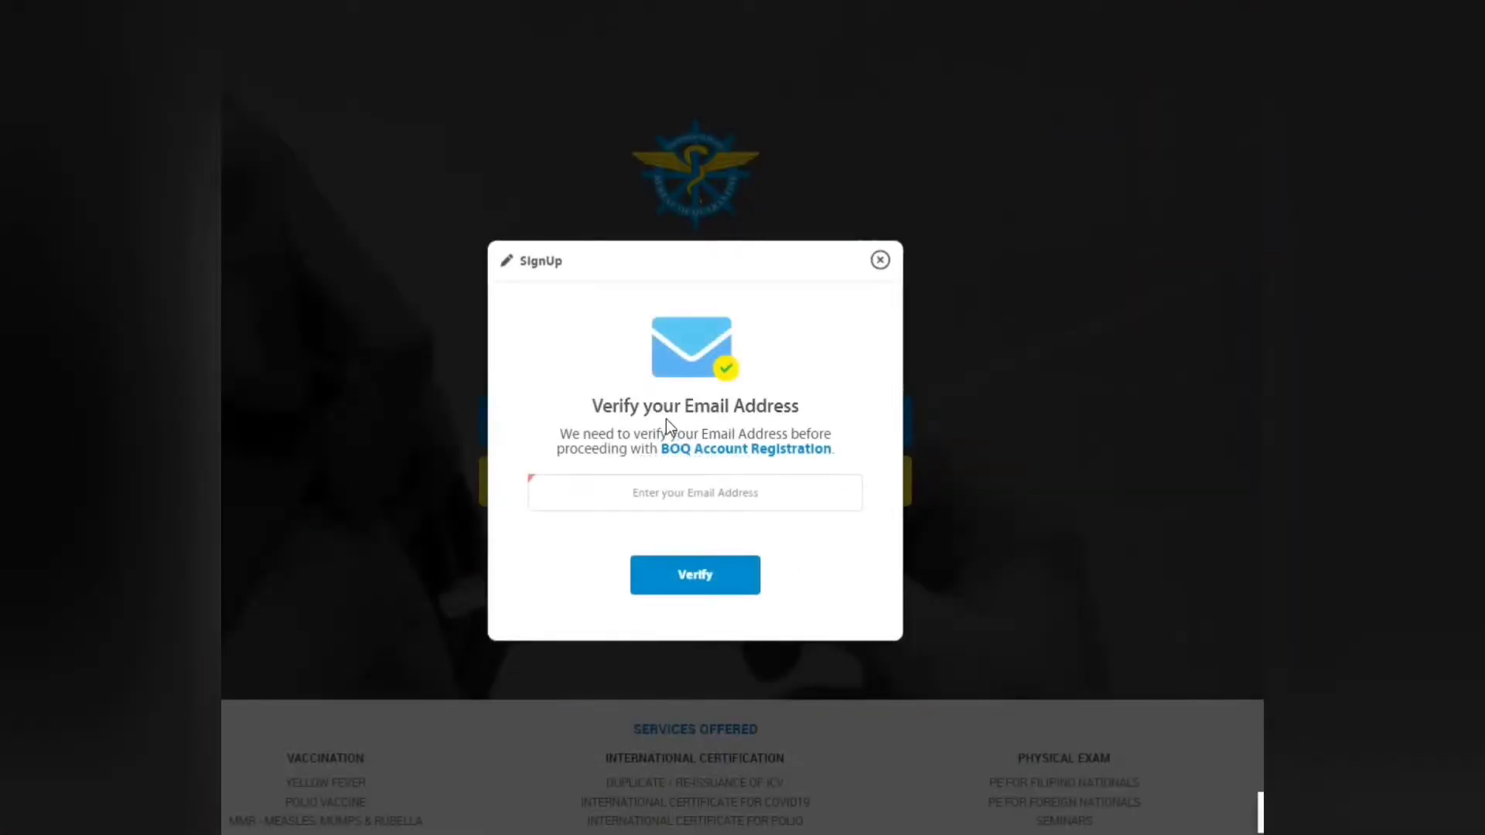
pyautogui.click(654, 499)
pyautogui.hotkey('ctrl', 'v')
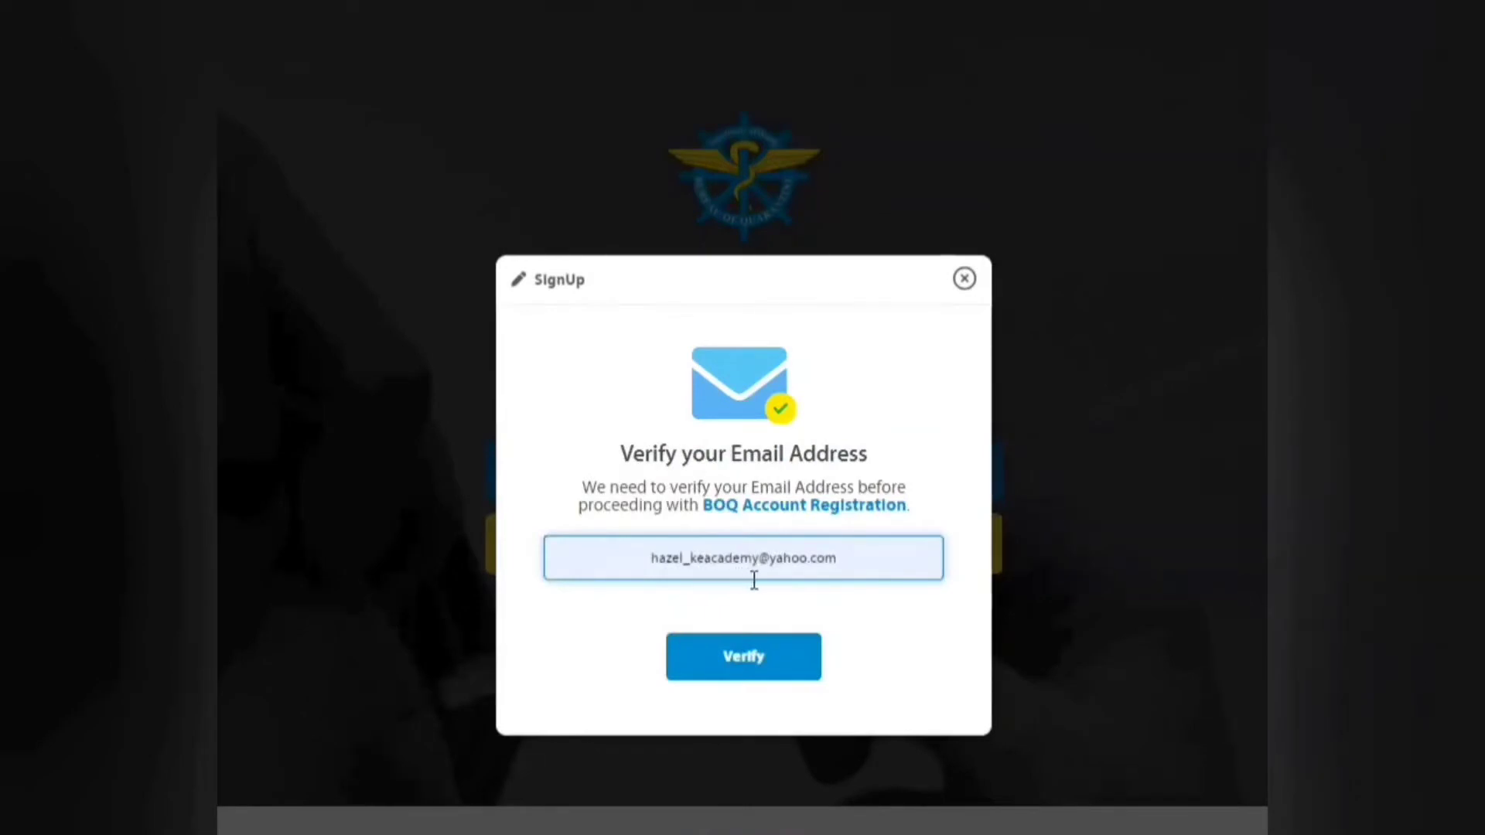
pyautogui.click(785, 659)
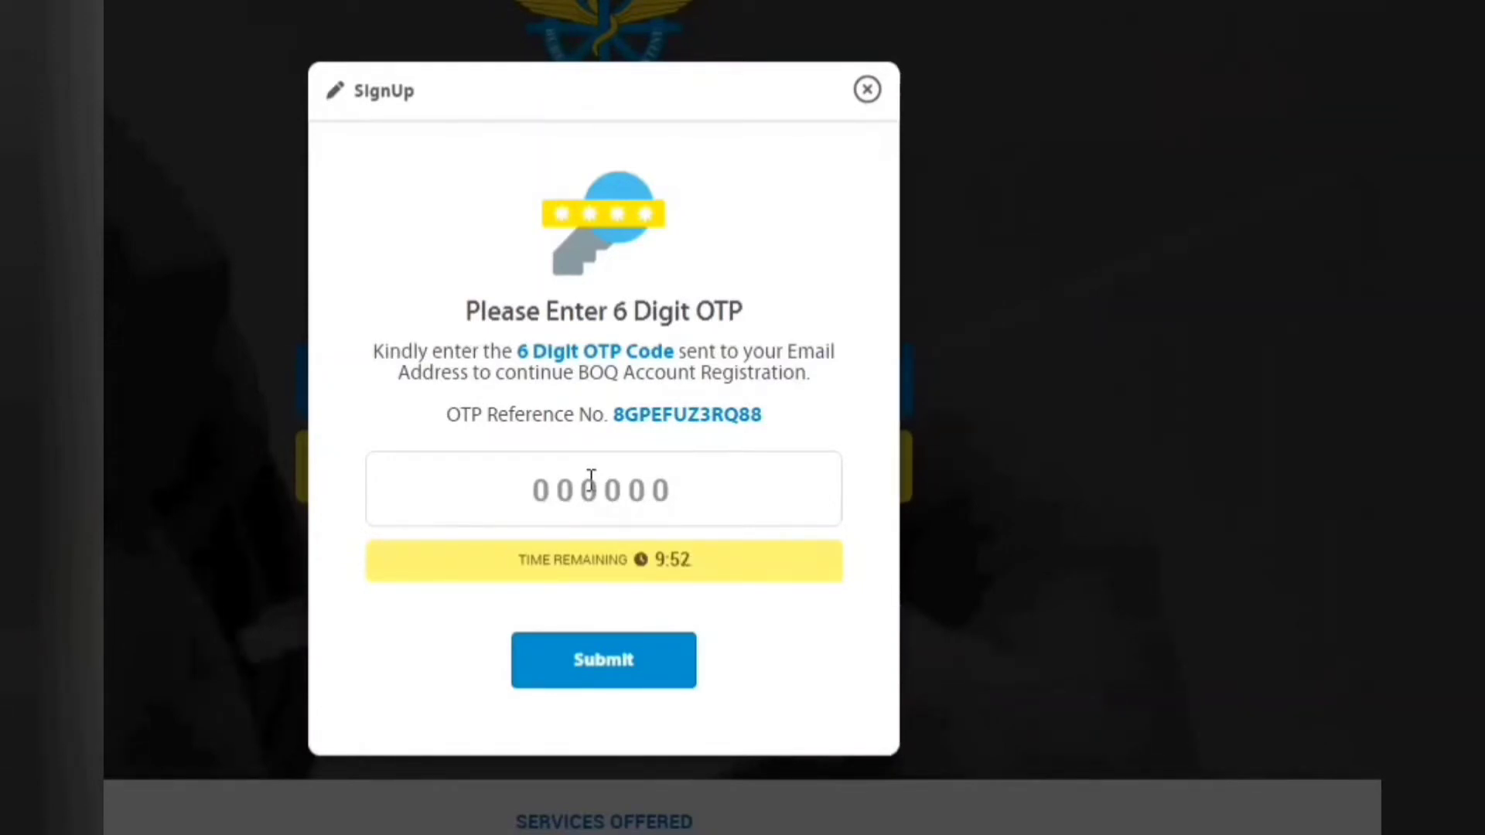
# Enter the six-digit one-time code from the e-mail and submit it
pyautogui.click(590, 477)
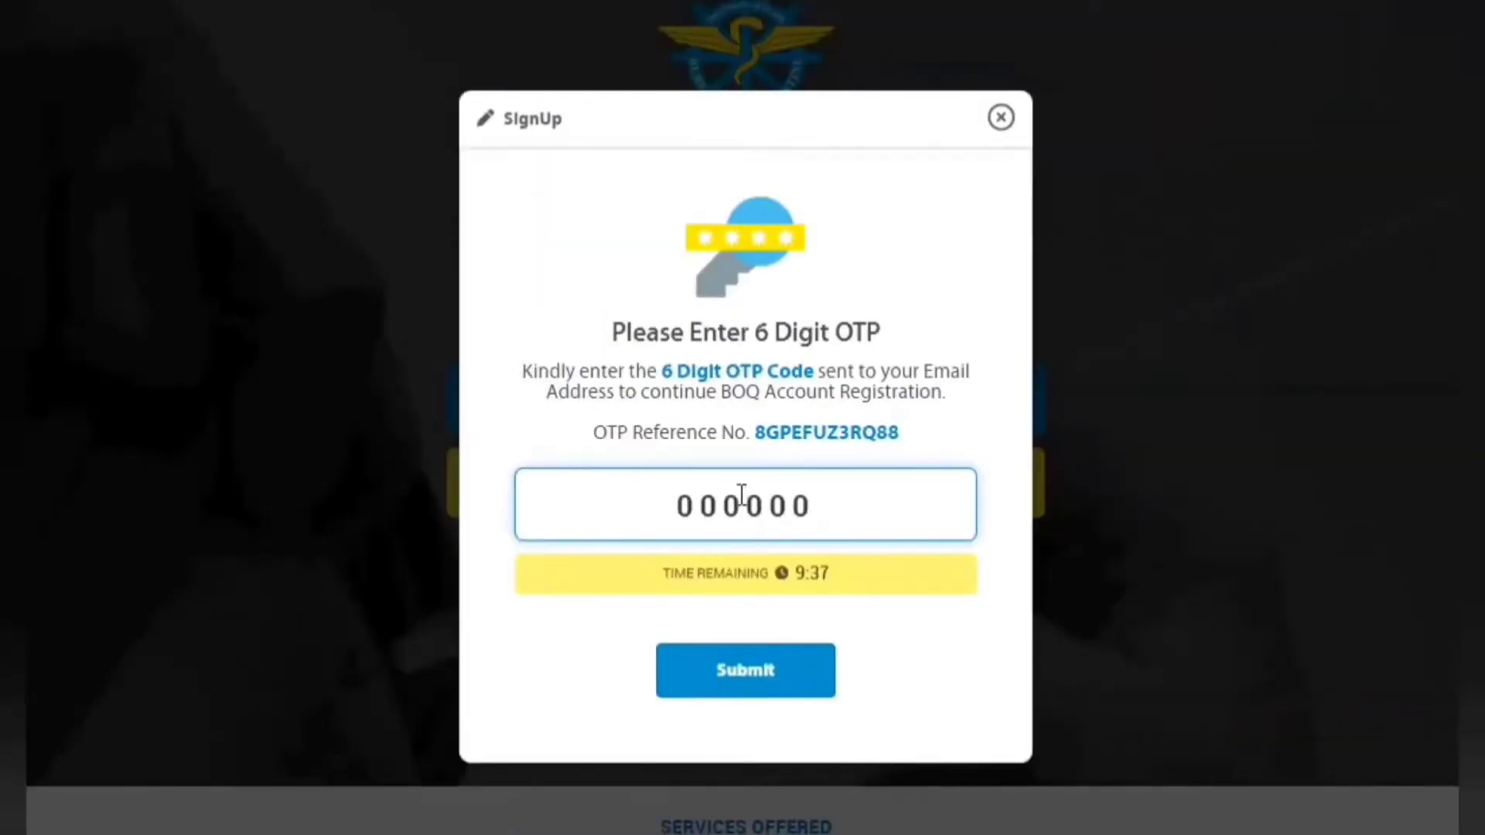
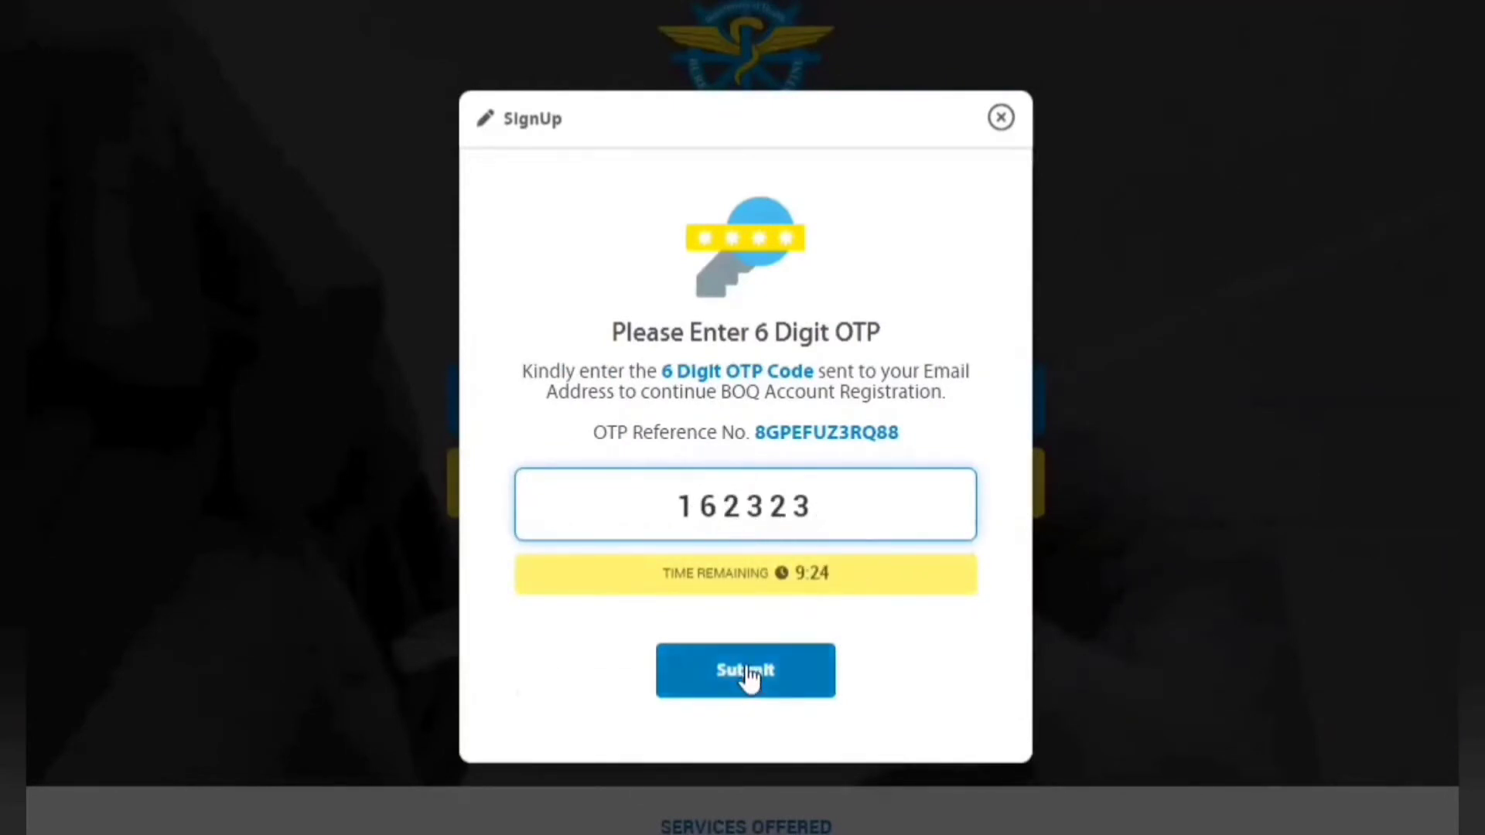
pyautogui.click(747, 671)
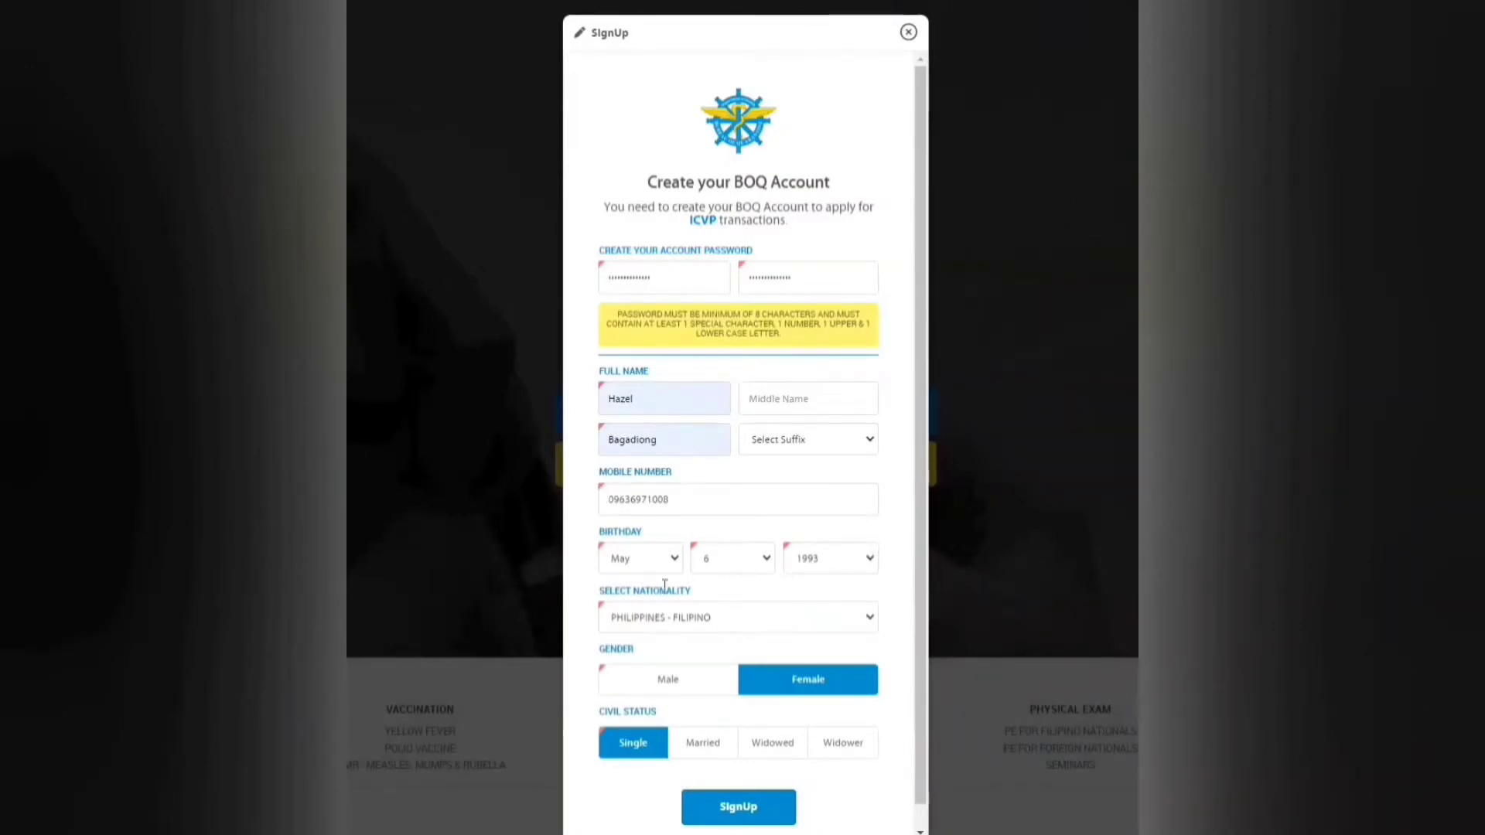
# Submit the completed account details to sign up
pyautogui.click(723, 811)
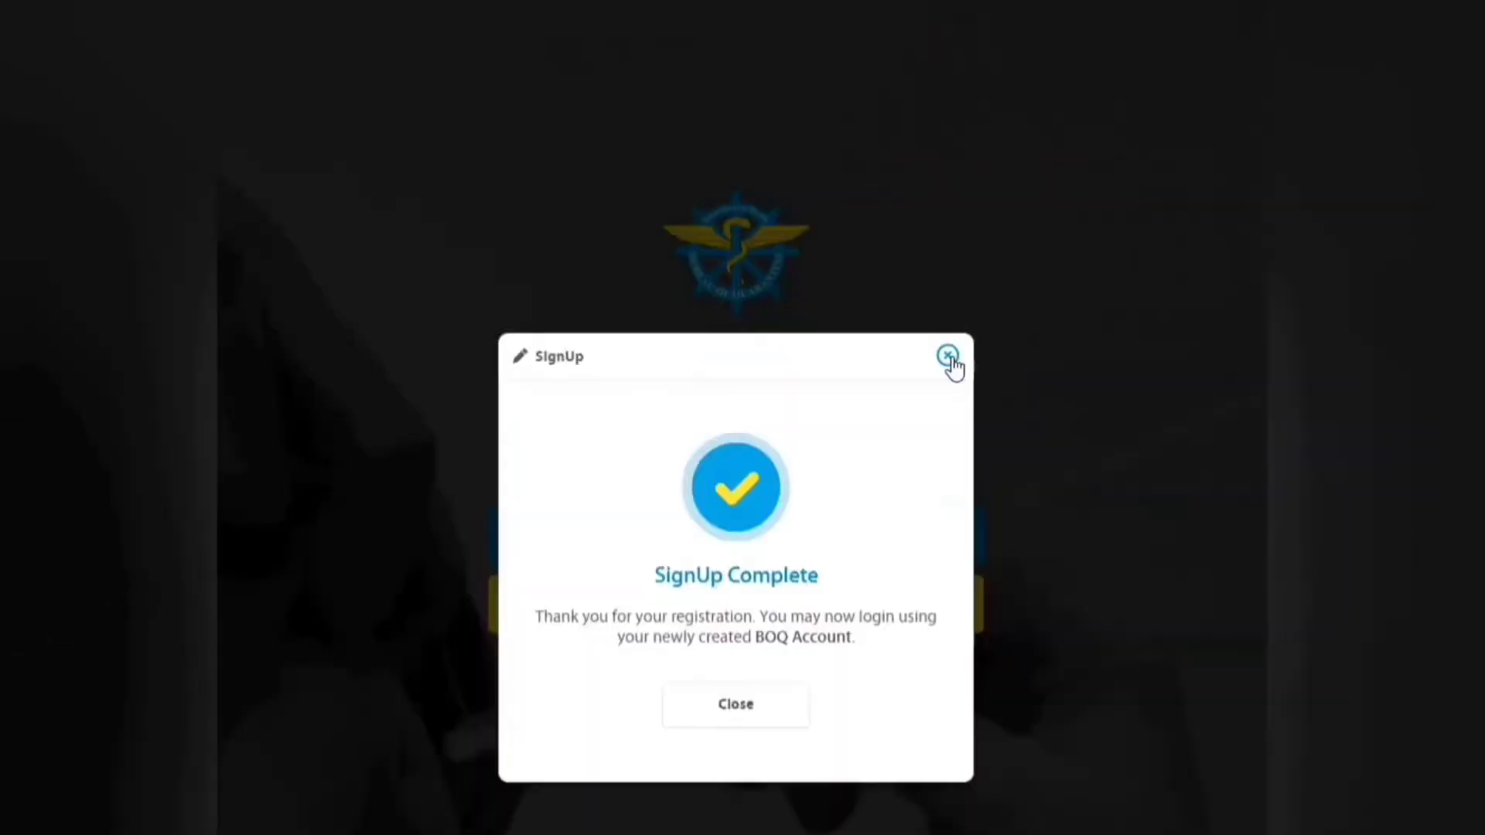
# Dismiss the SignUp Complete message and log in with the new account's e-mail and password
pyautogui.click(949, 358)
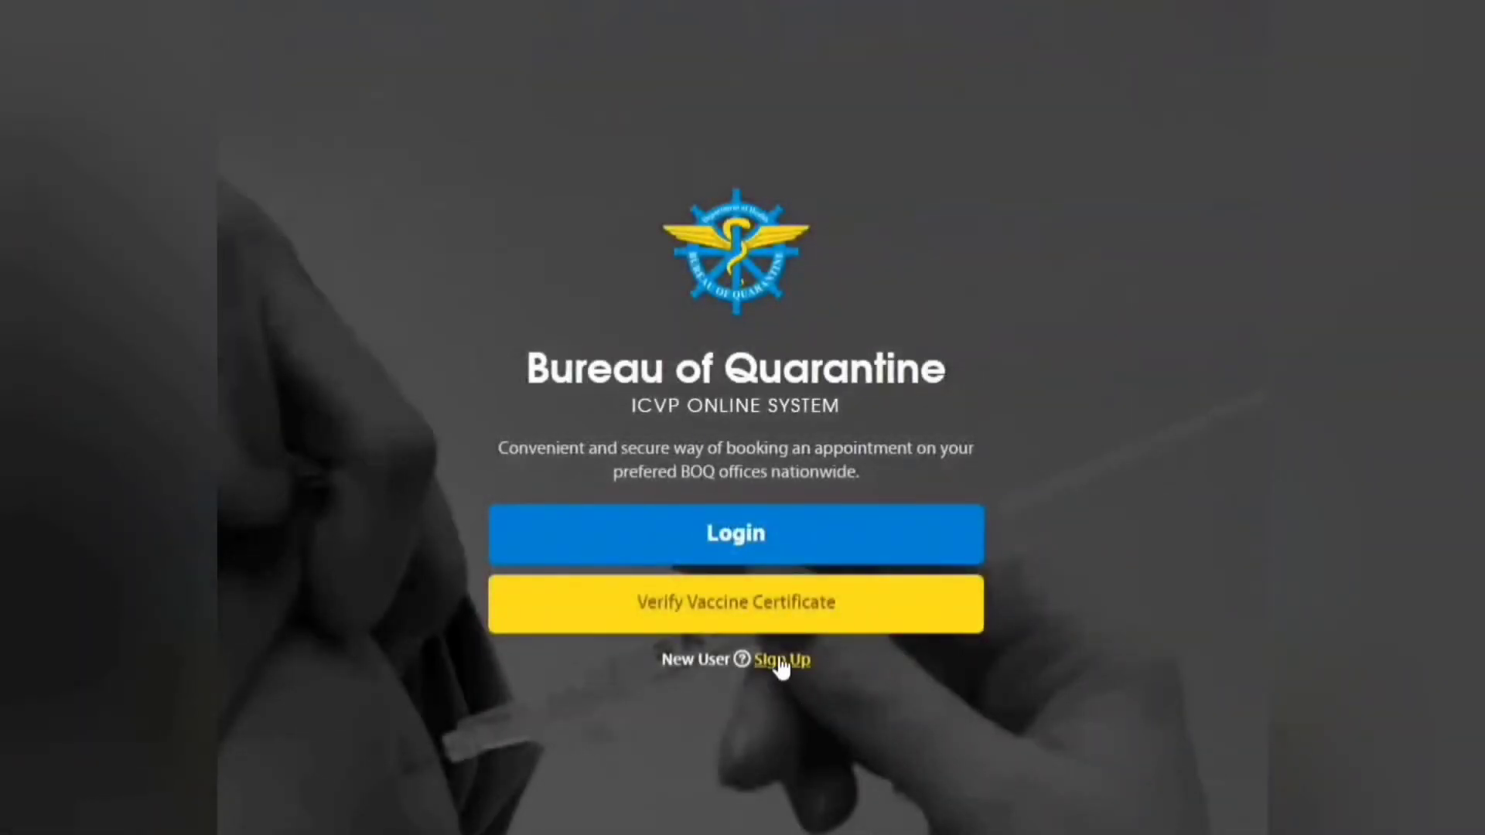
pyautogui.click(782, 545)
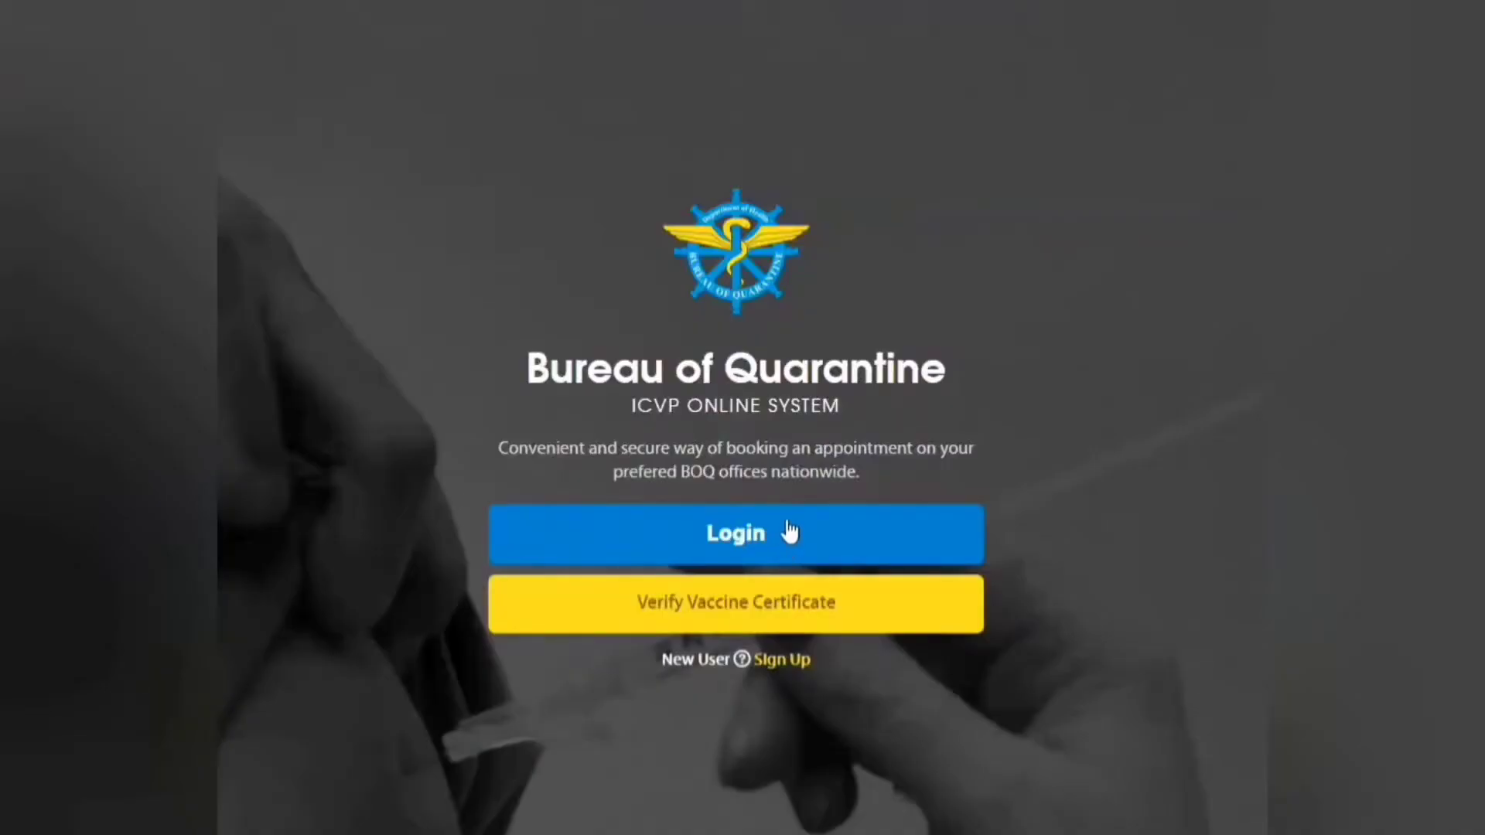
pyautogui.click(786, 531)
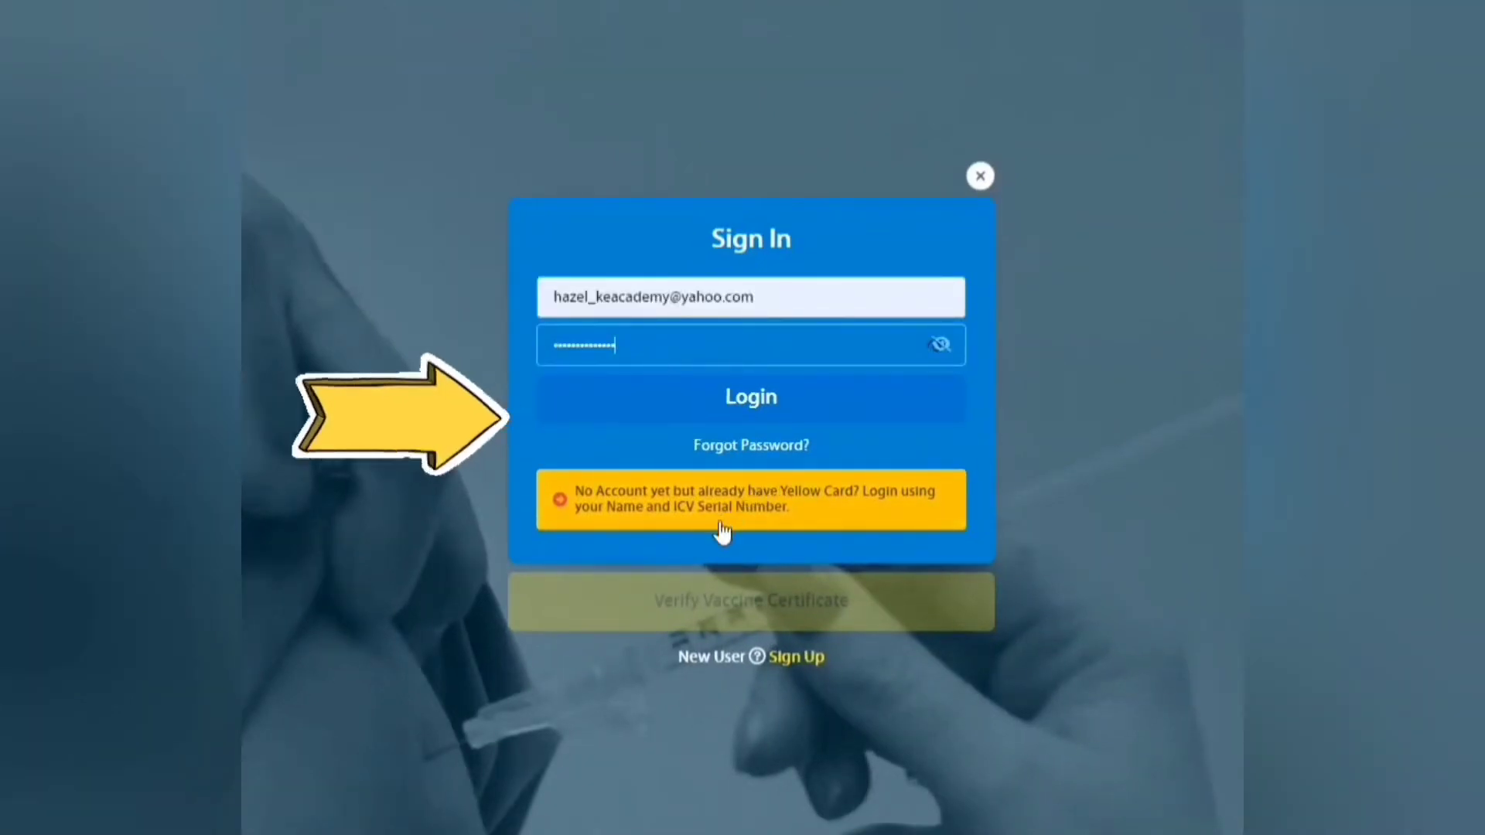
pyautogui.click(746, 412)
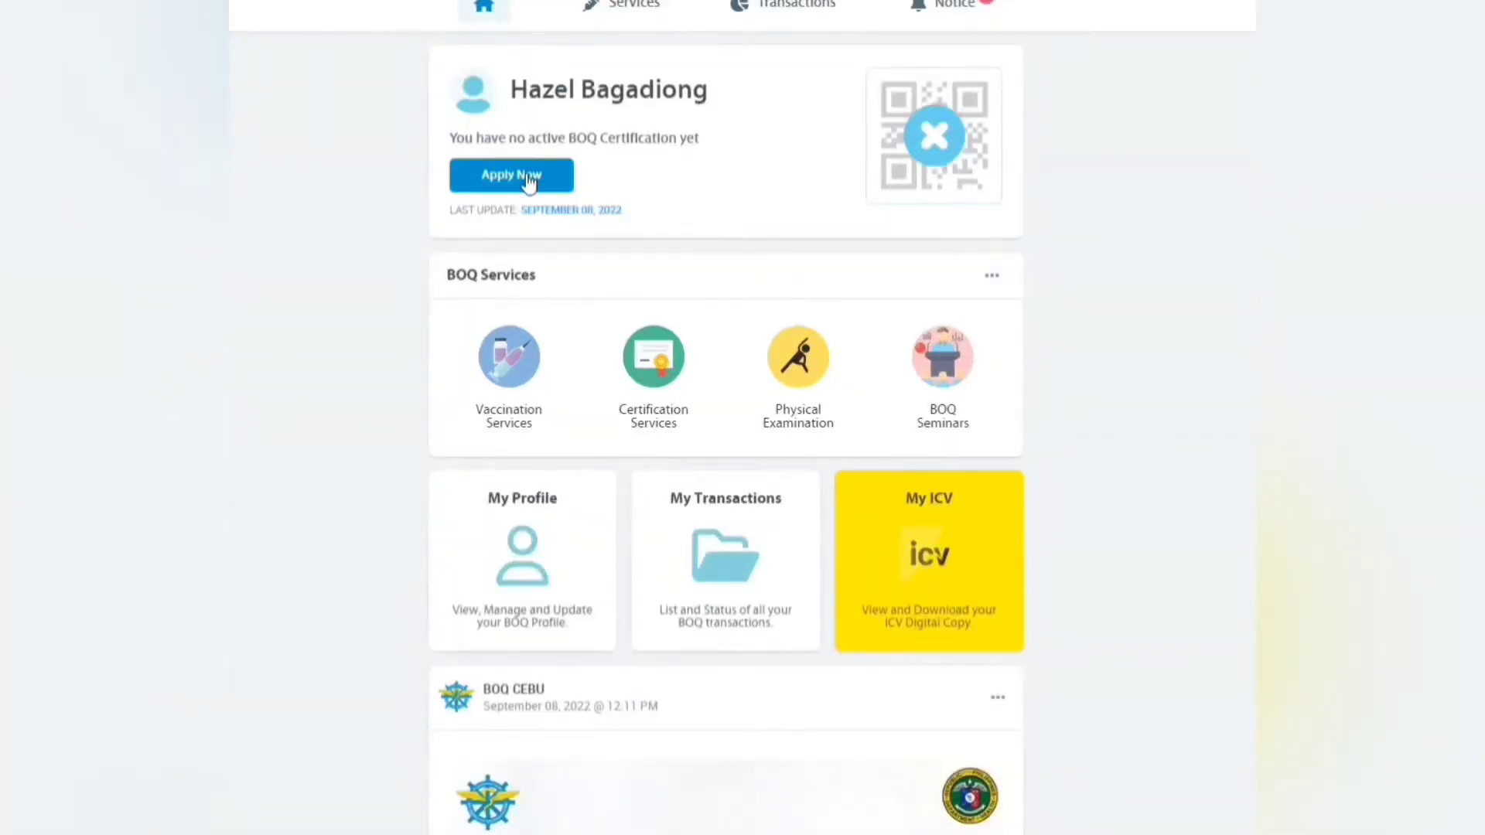
# Apply for Certification Services, choose Certification of Vaccine for COVID 19, and continue
pyautogui.click(529, 177)
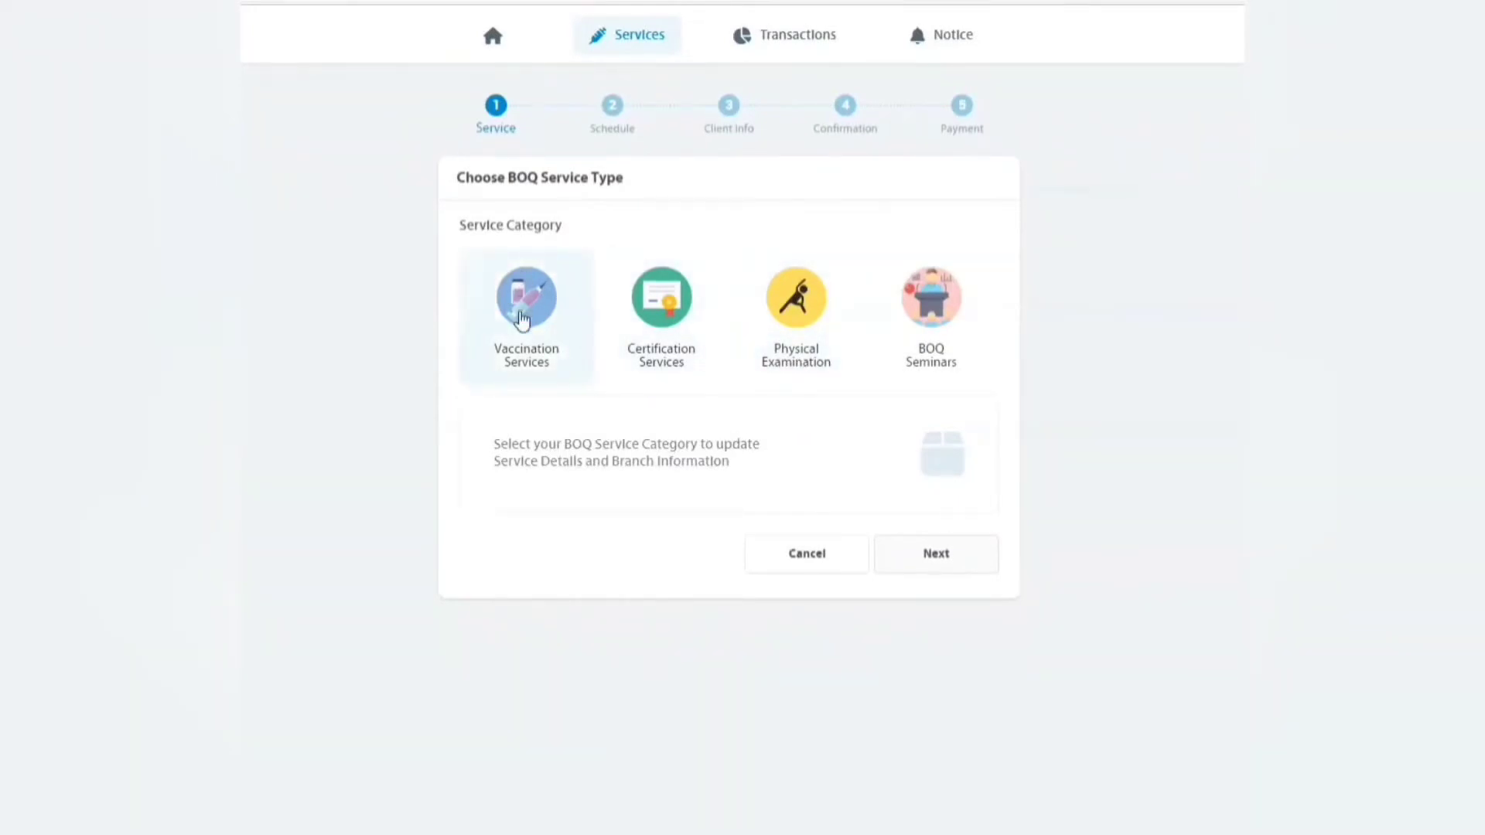
pyautogui.click(673, 329)
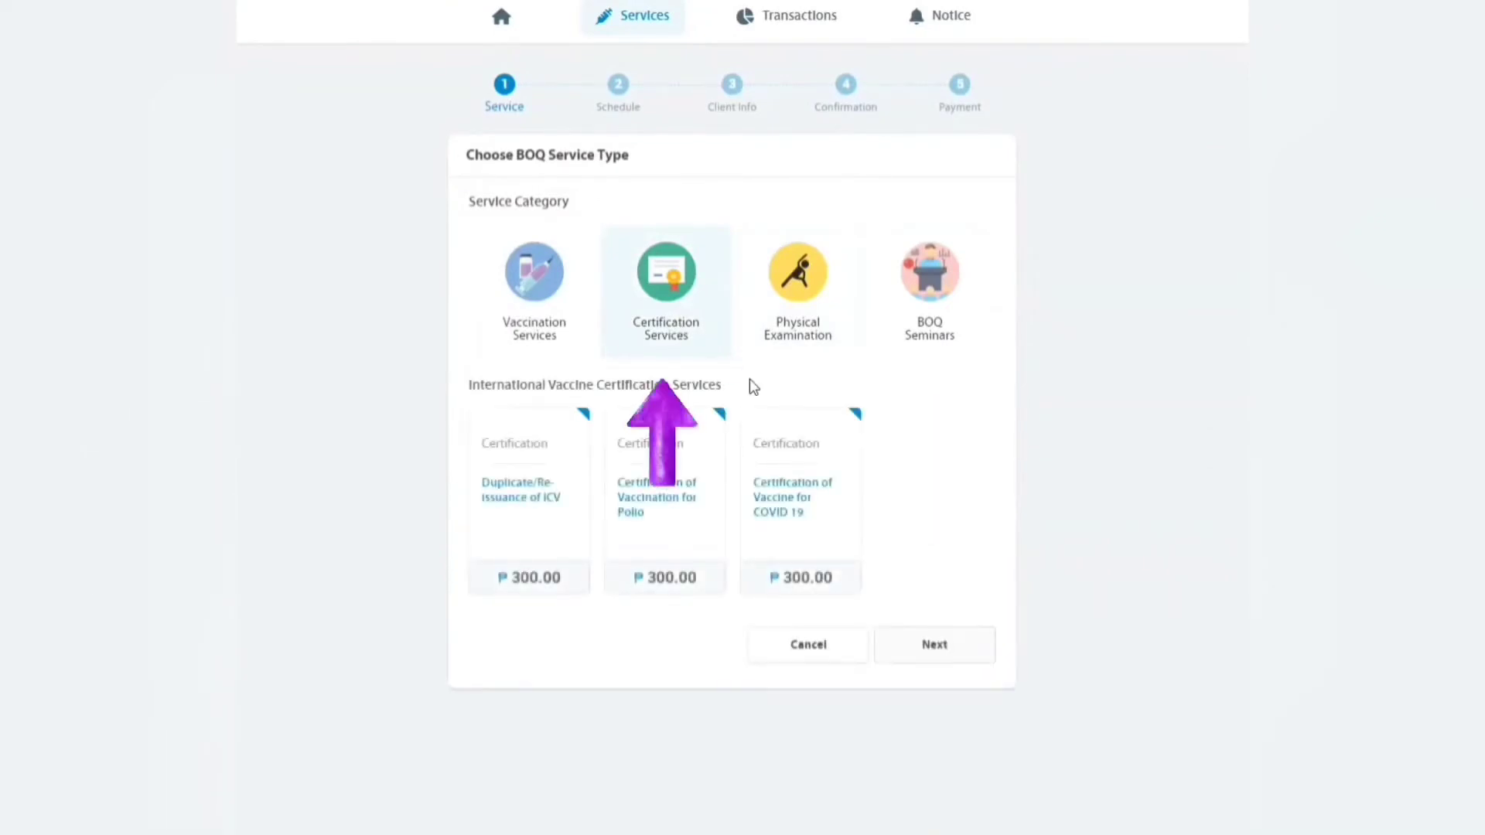
pyautogui.click(804, 519)
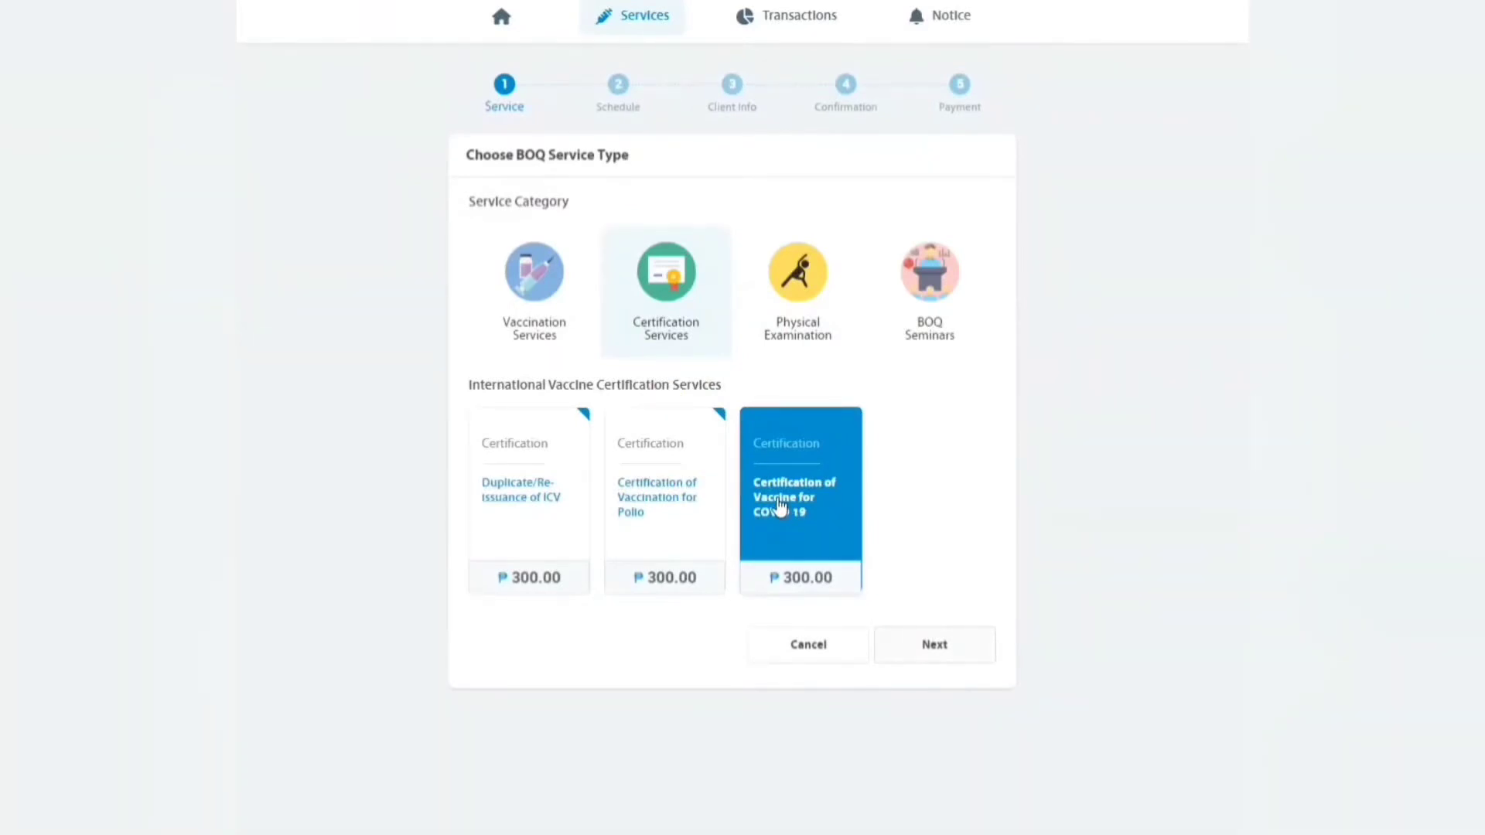
pyautogui.click(779, 506)
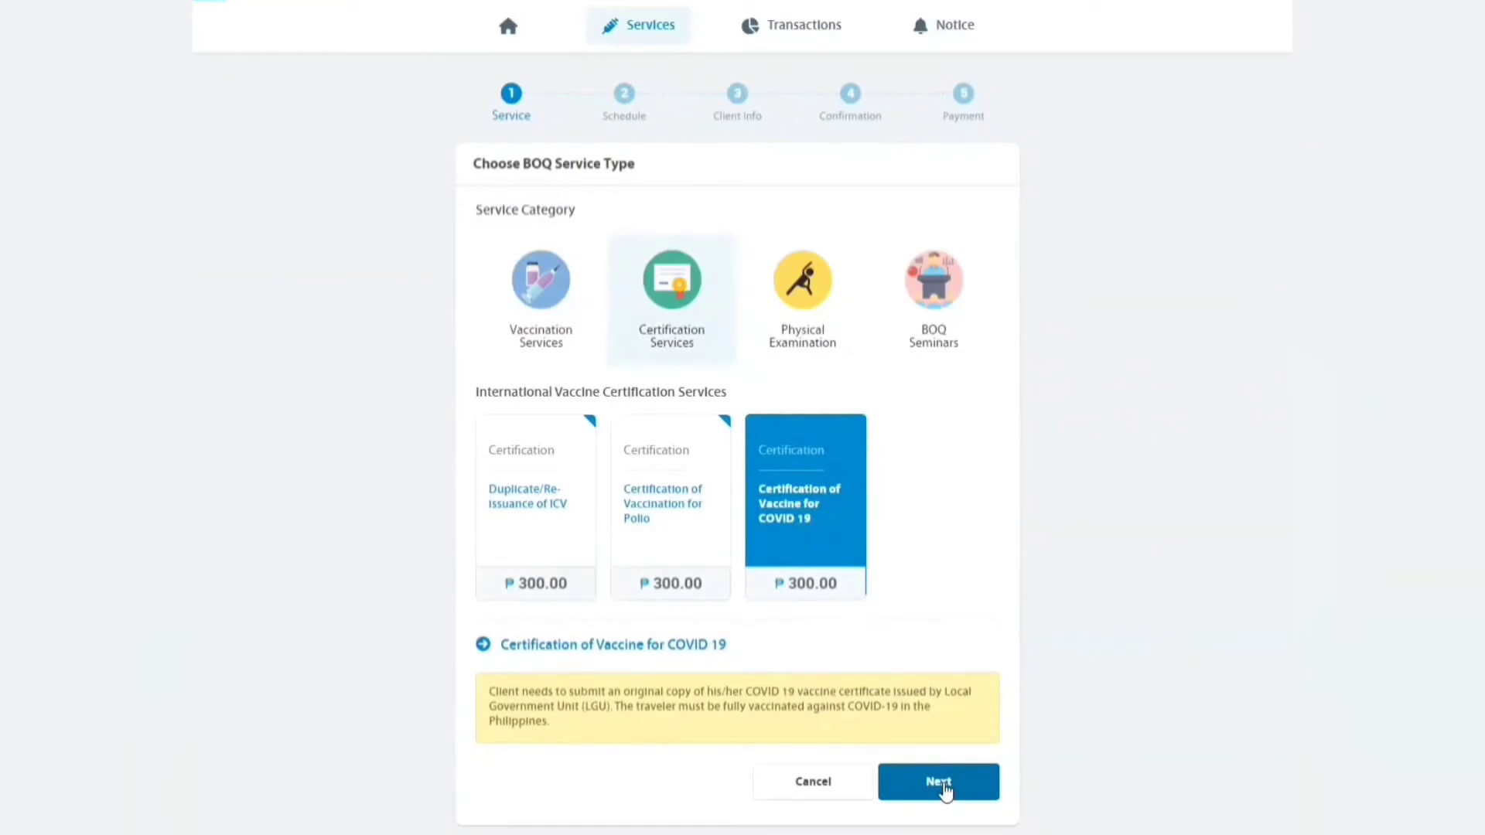
pyautogui.click(942, 783)
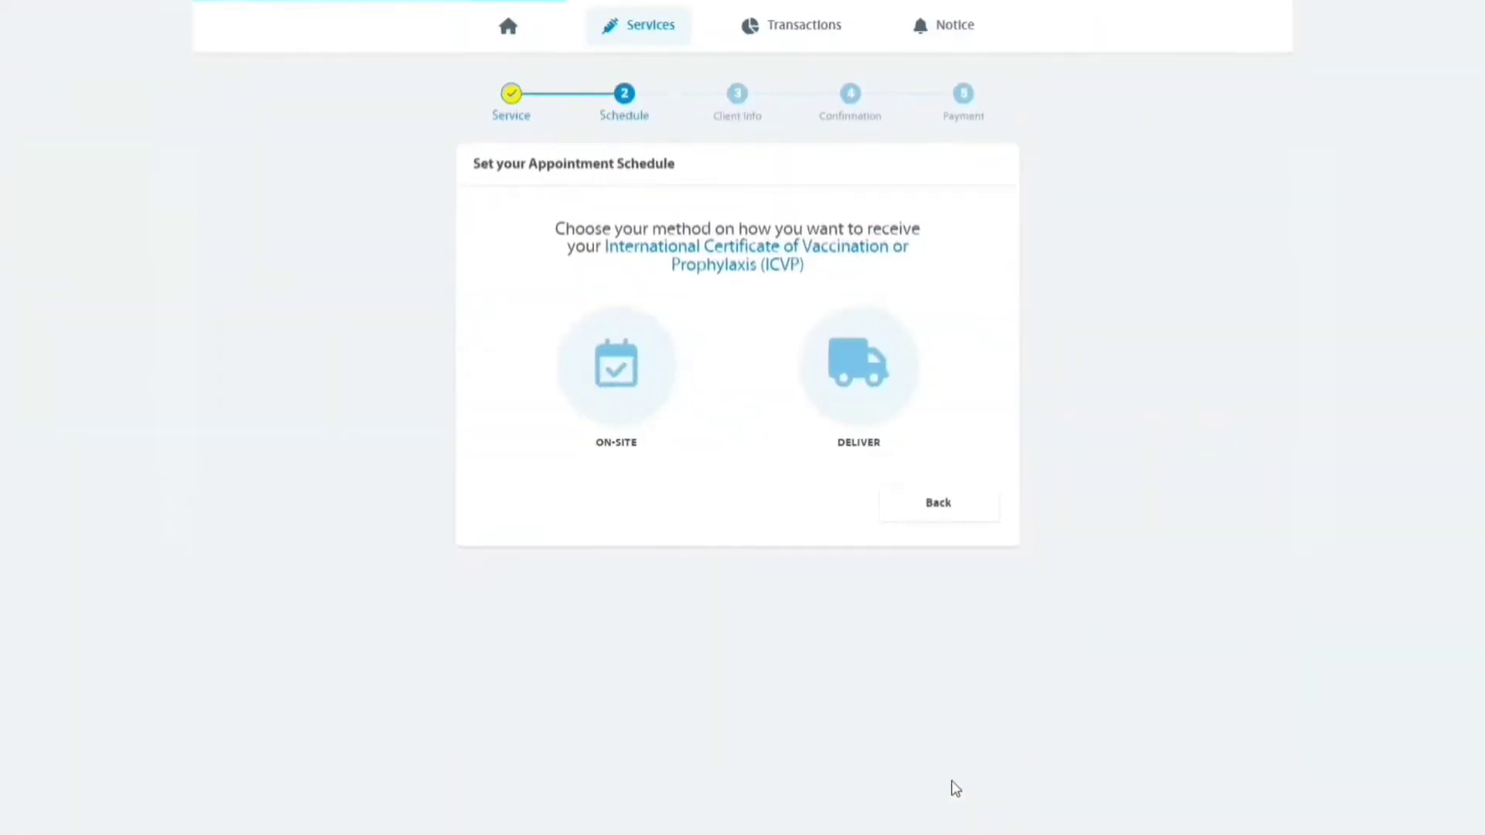
# Choose on-site receipt at the NCR site RESORTS WORLD MANILA
pyautogui.click(656, 363)
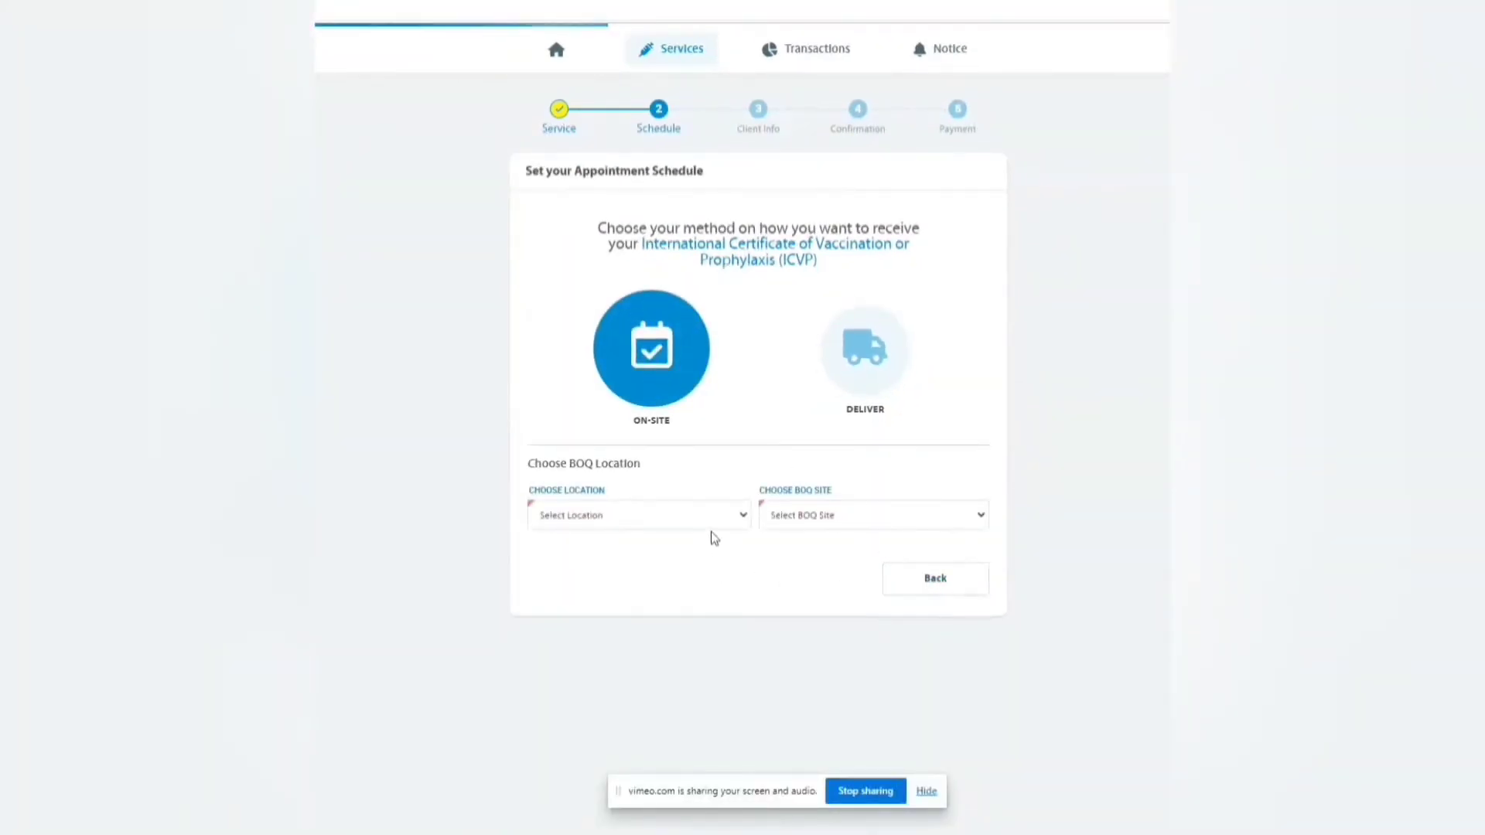
pyautogui.click(744, 517)
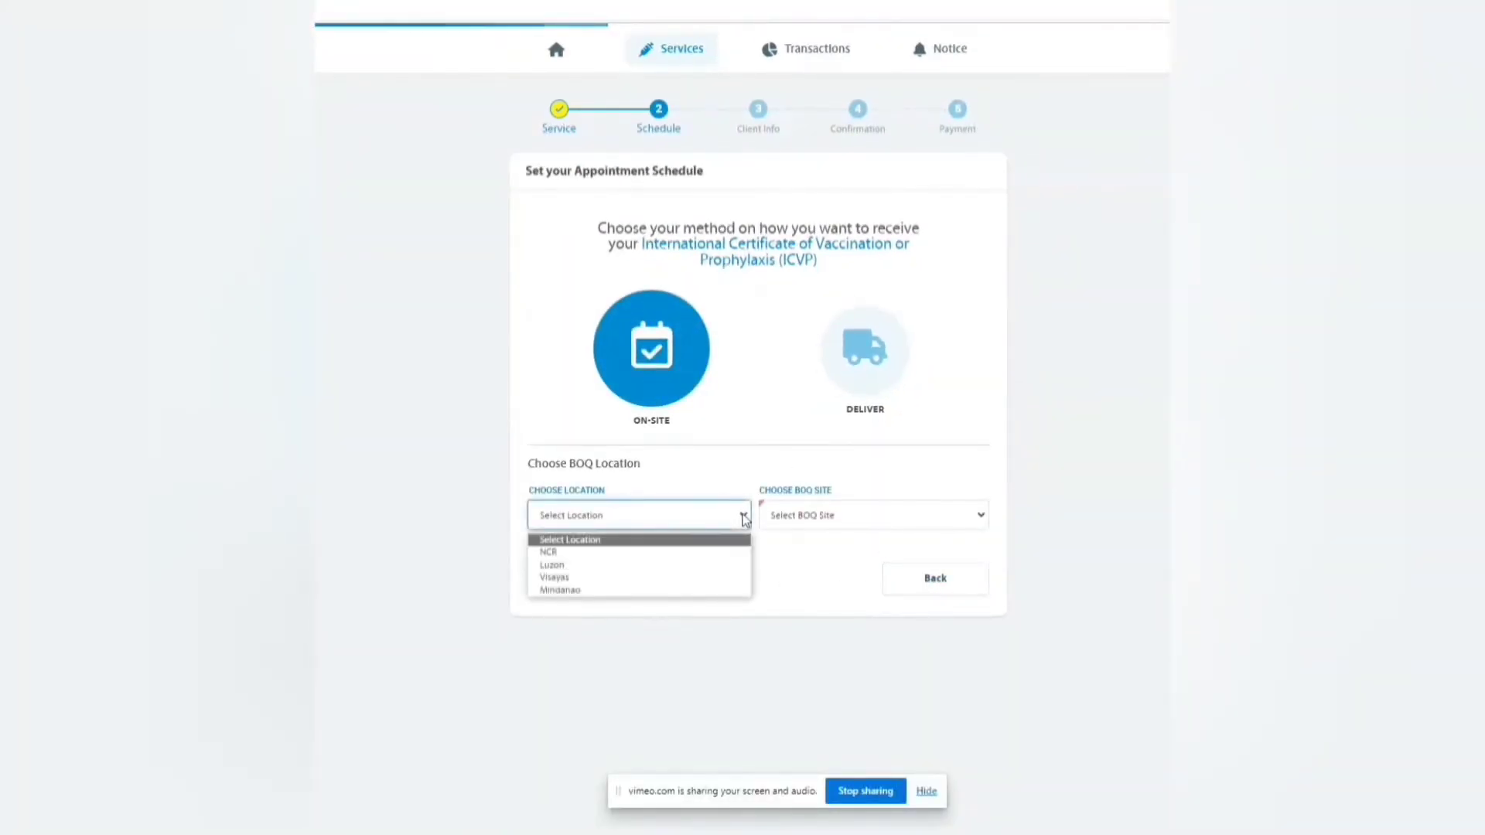
pyautogui.click(654, 554)
pyautogui.click(975, 517)
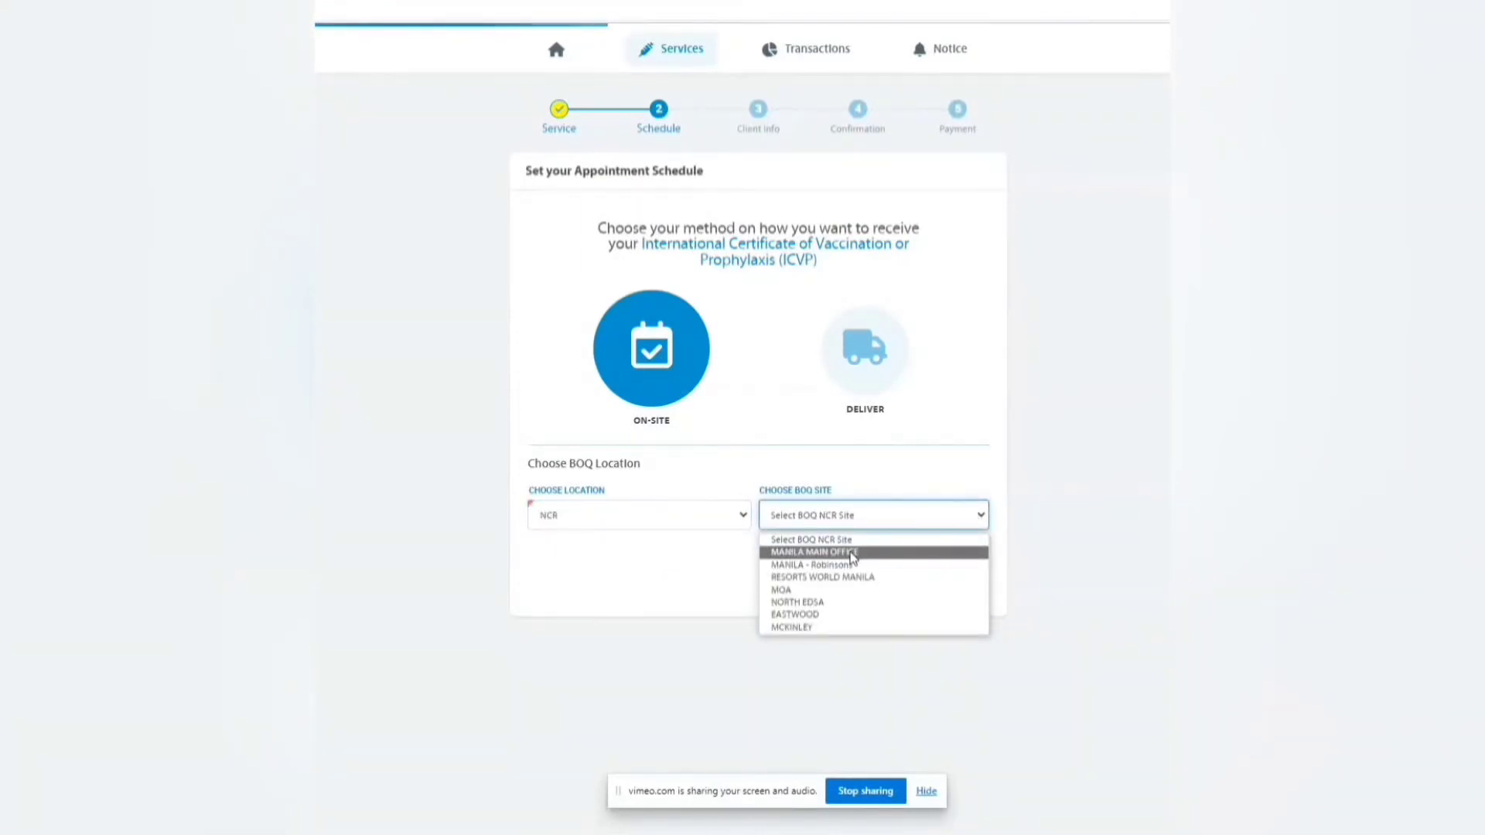
pyautogui.click(838, 580)
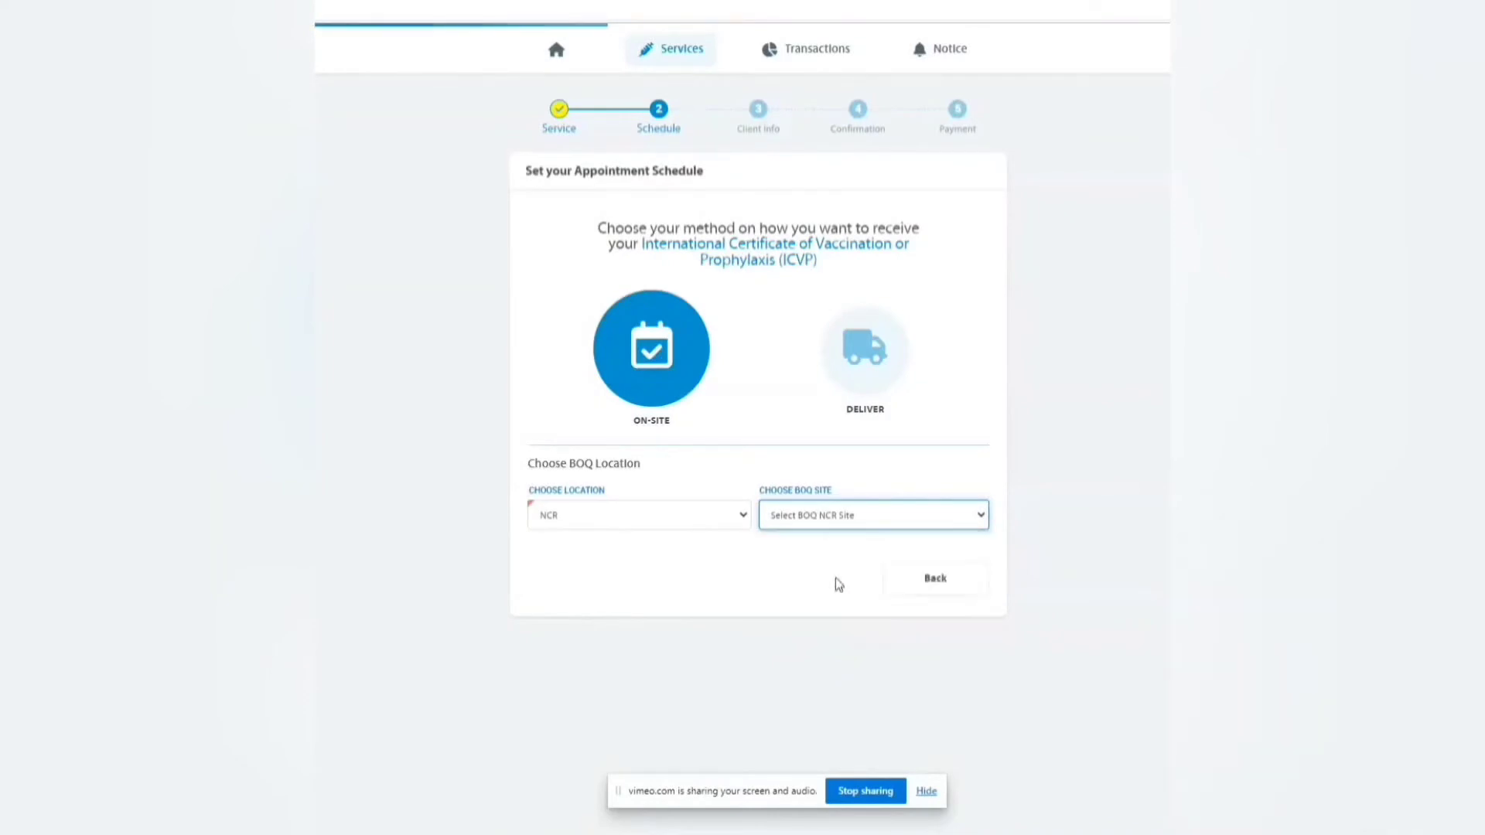
# Book September 14, 2022 in the 12:30 PM–04:00 PM slot on the appointment calendar
pyautogui.scroll(-1, 836, 581)
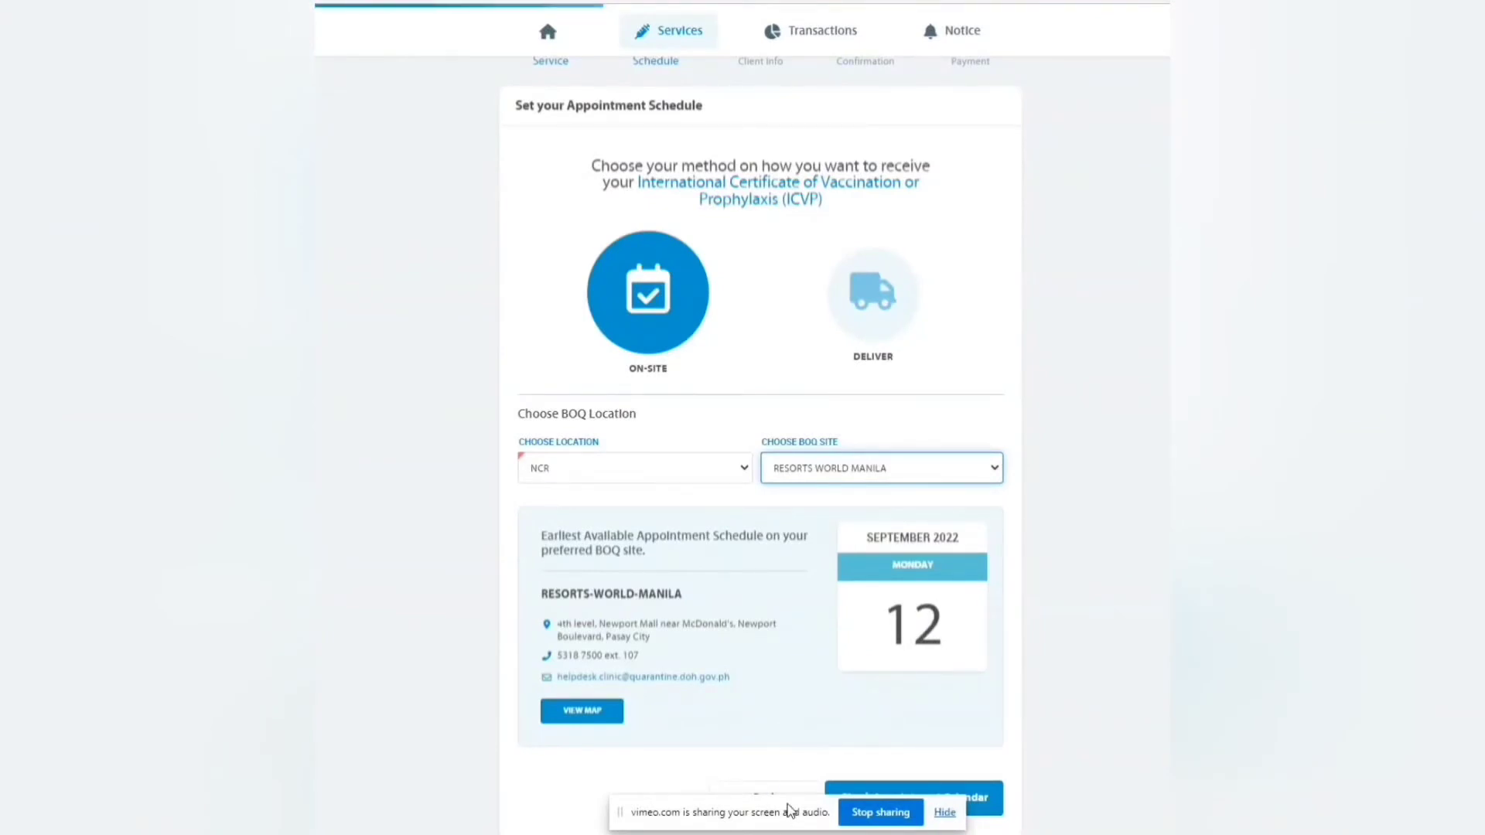
pyautogui.click(944, 813)
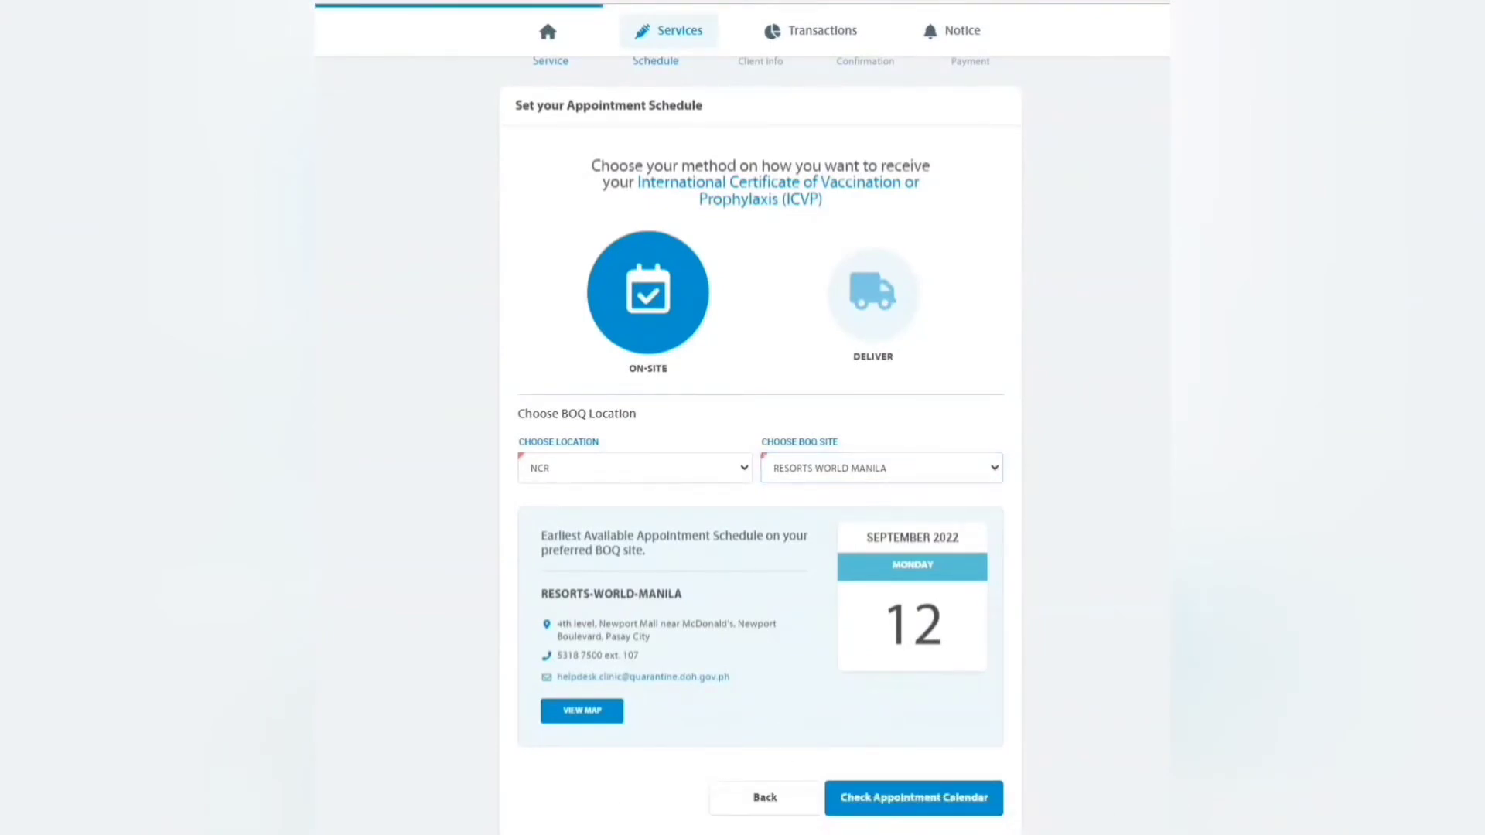
pyautogui.click(887, 812)
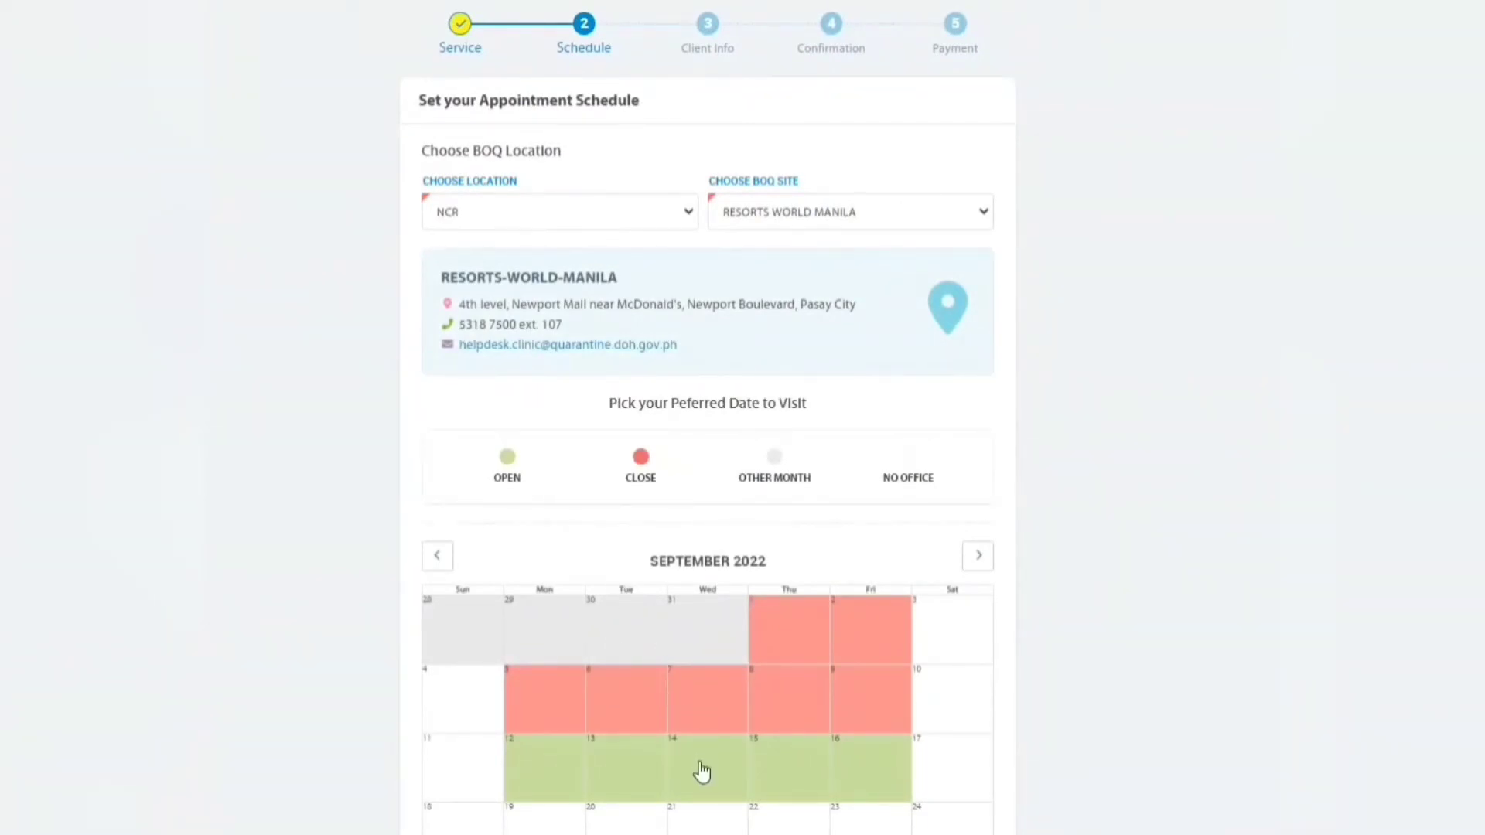
pyautogui.click(705, 733)
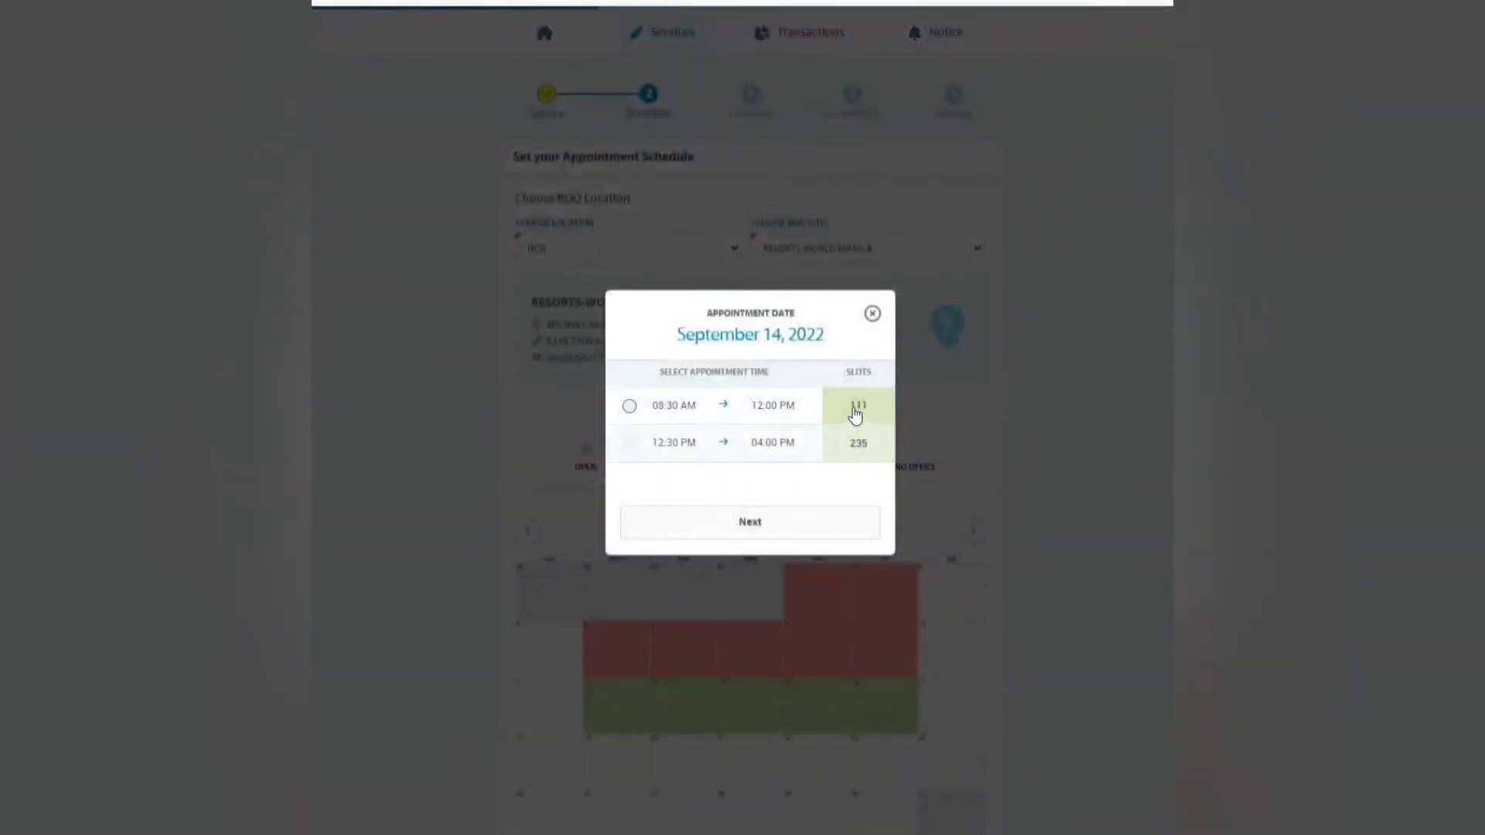
pyautogui.click(630, 442)
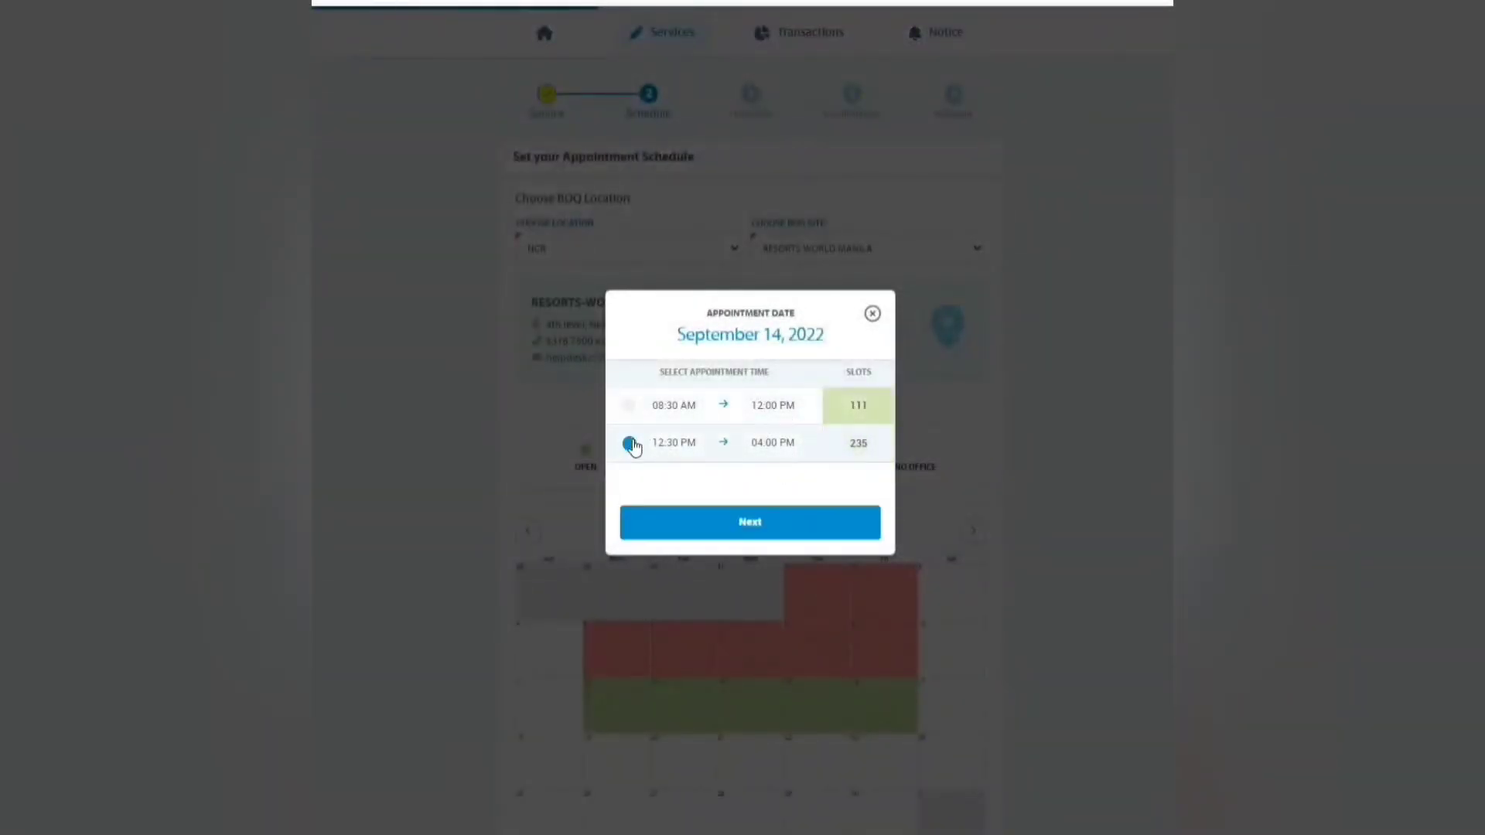
pyautogui.click(817, 539)
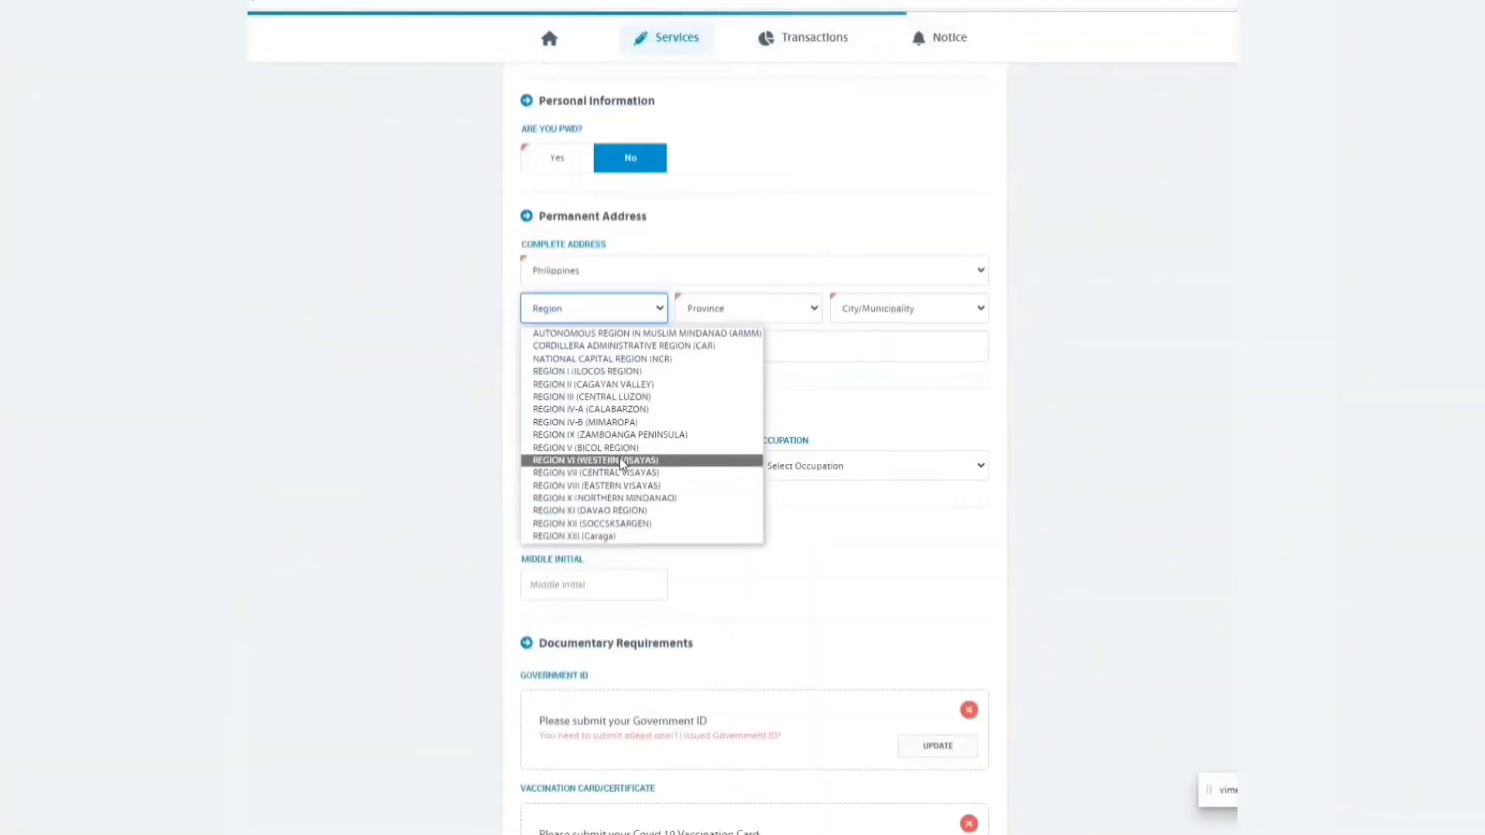
# Set the address to REGION IV-A CALABARZON, Cavite and the client's city, then start the Government ID upload
pyautogui.click(642, 408)
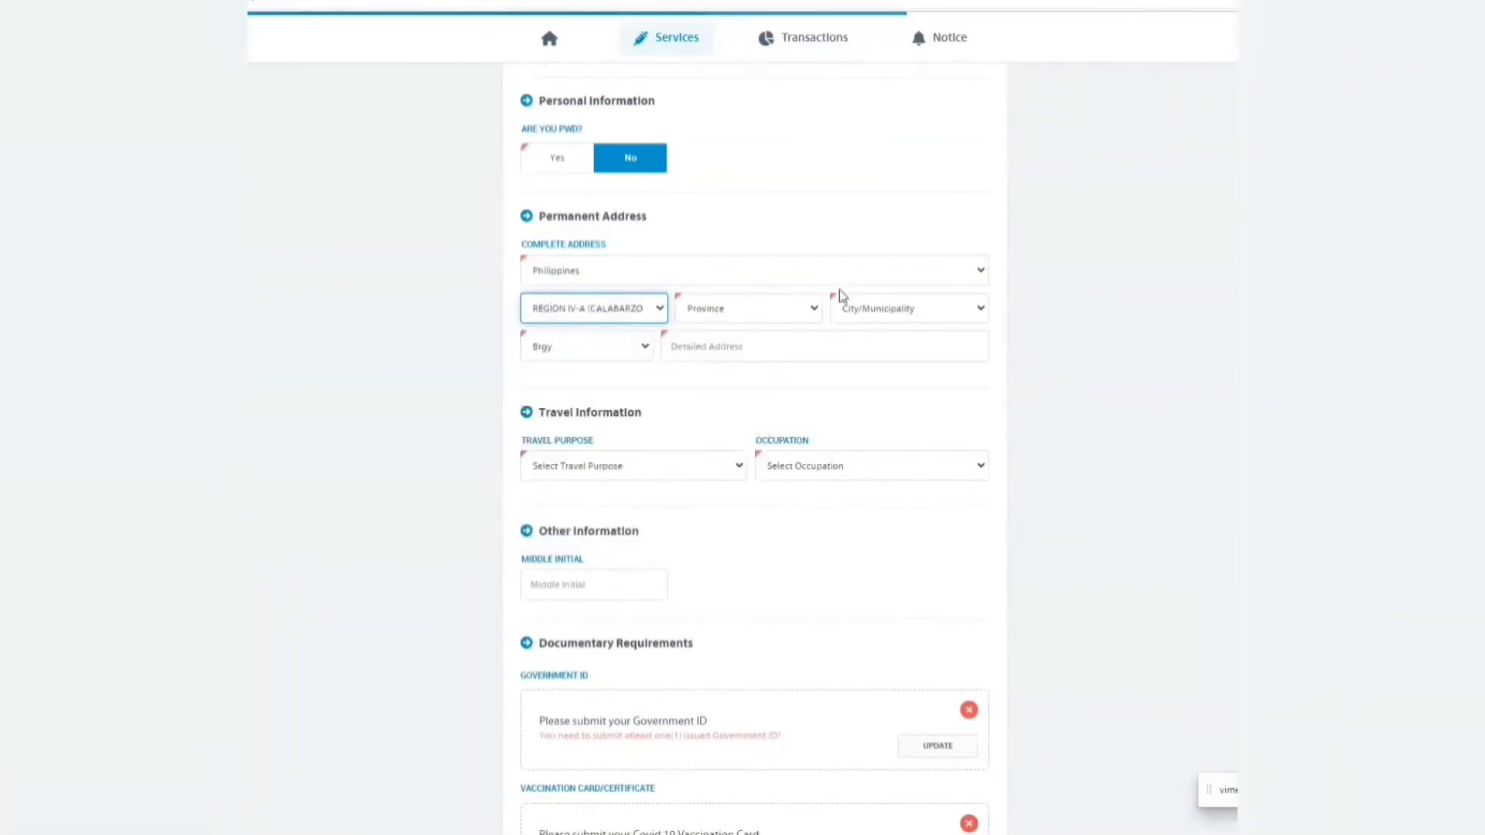
pyautogui.click(812, 308)
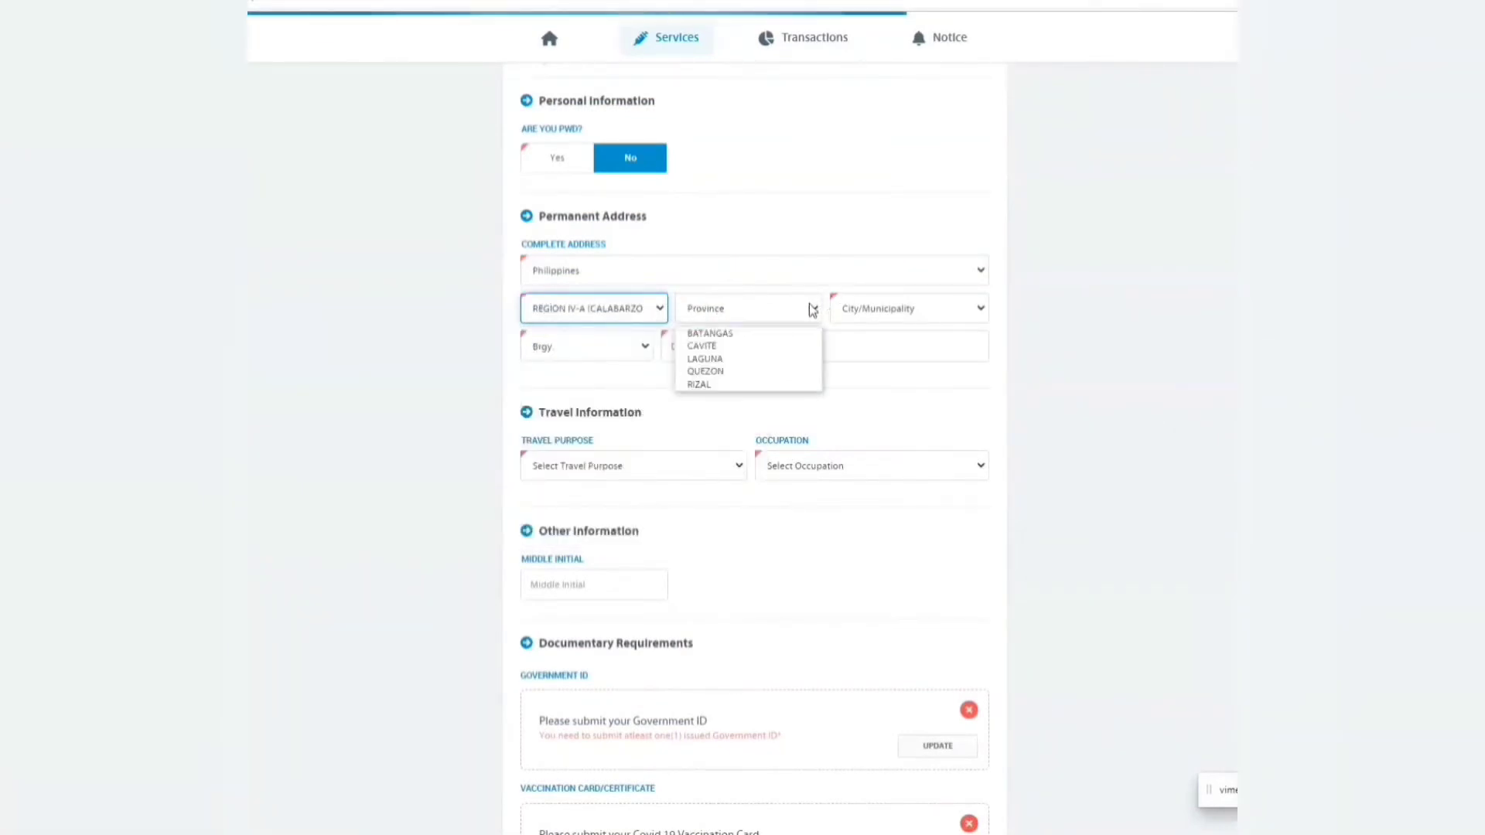
pyautogui.click(730, 346)
pyautogui.click(973, 310)
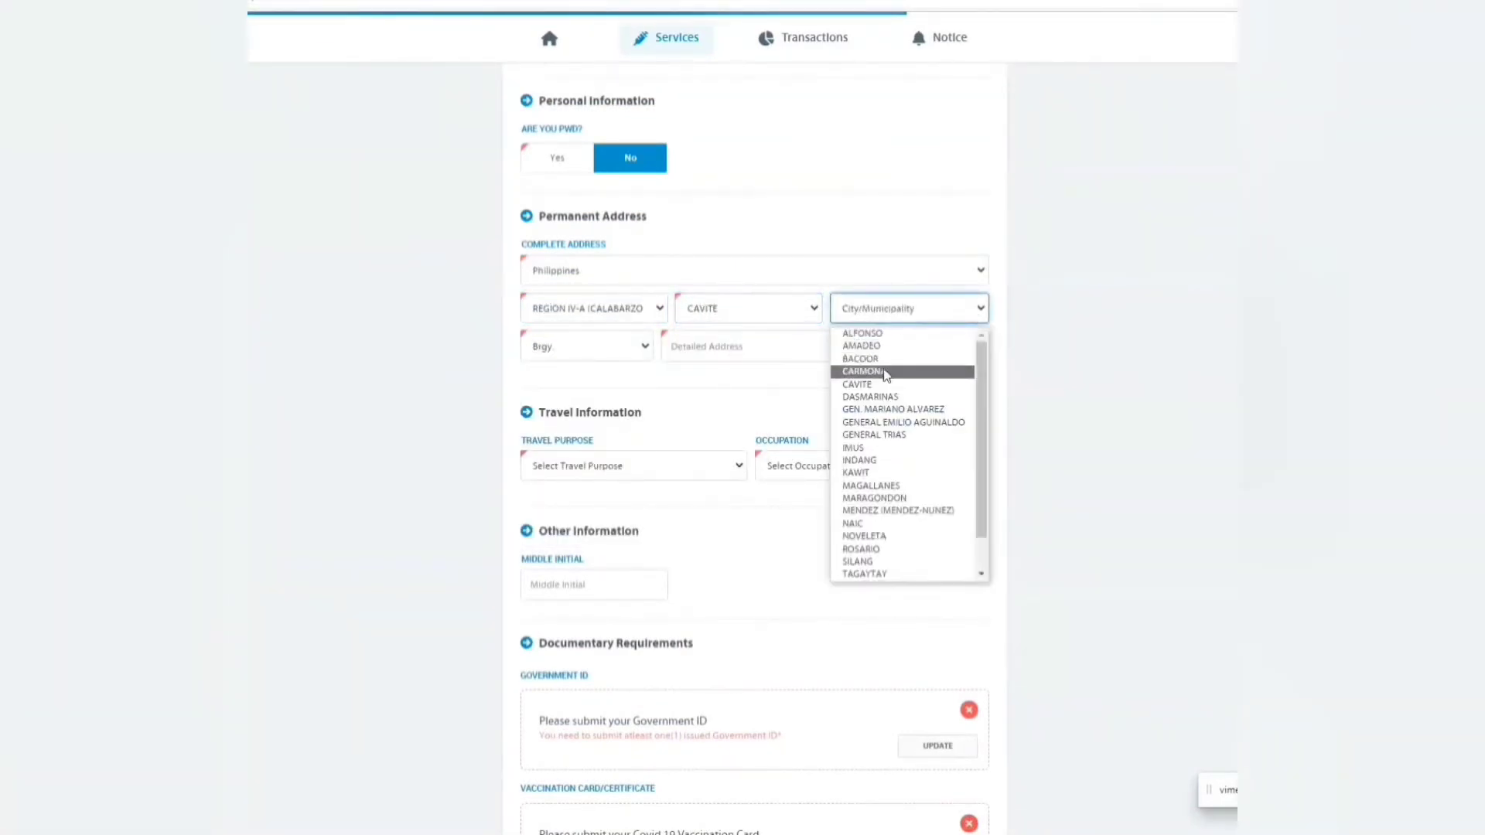
pyautogui.click(859, 385)
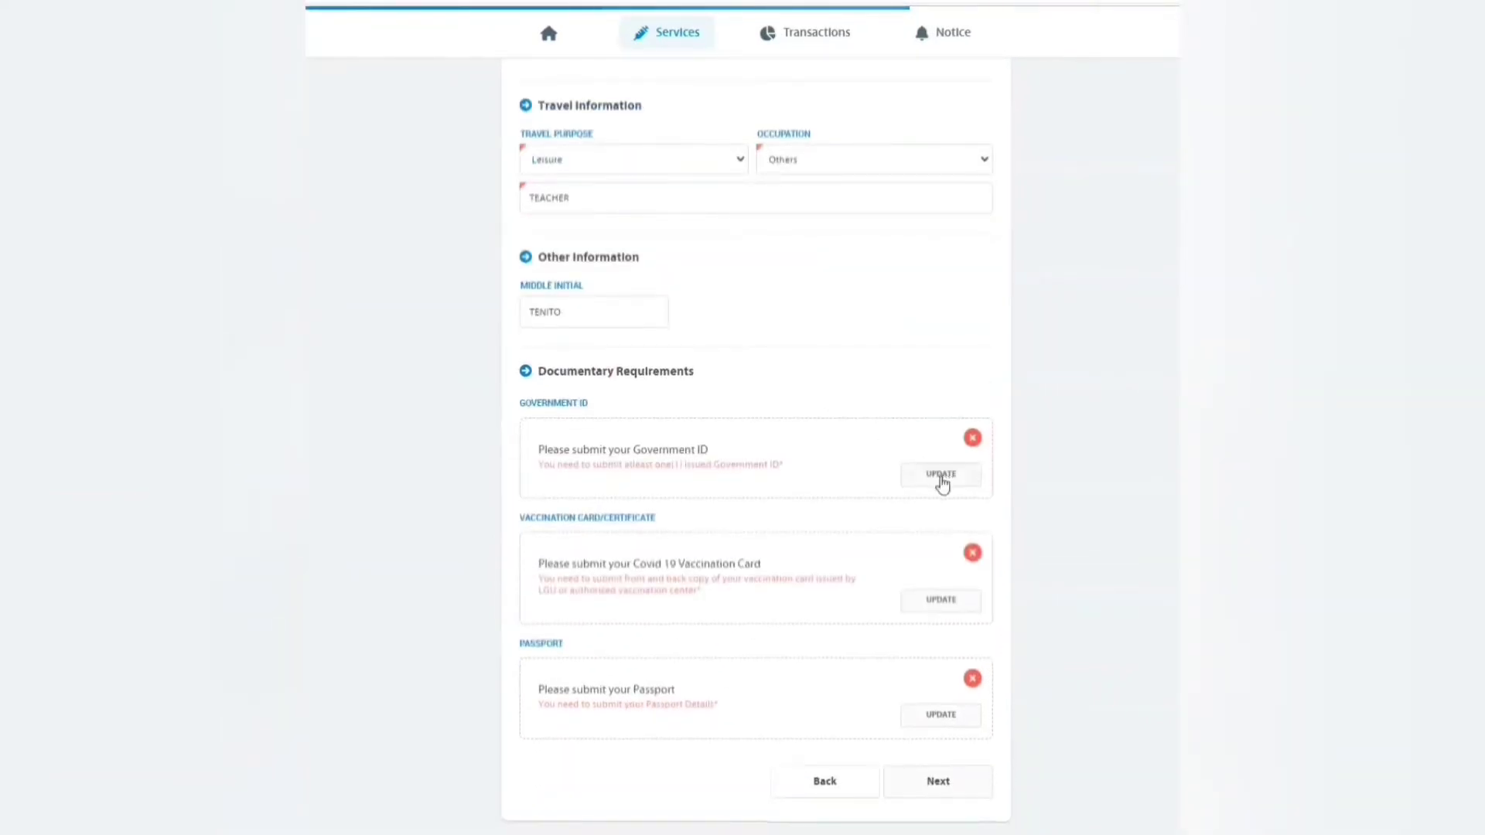
pyautogui.scroll(-1, 806, 388)
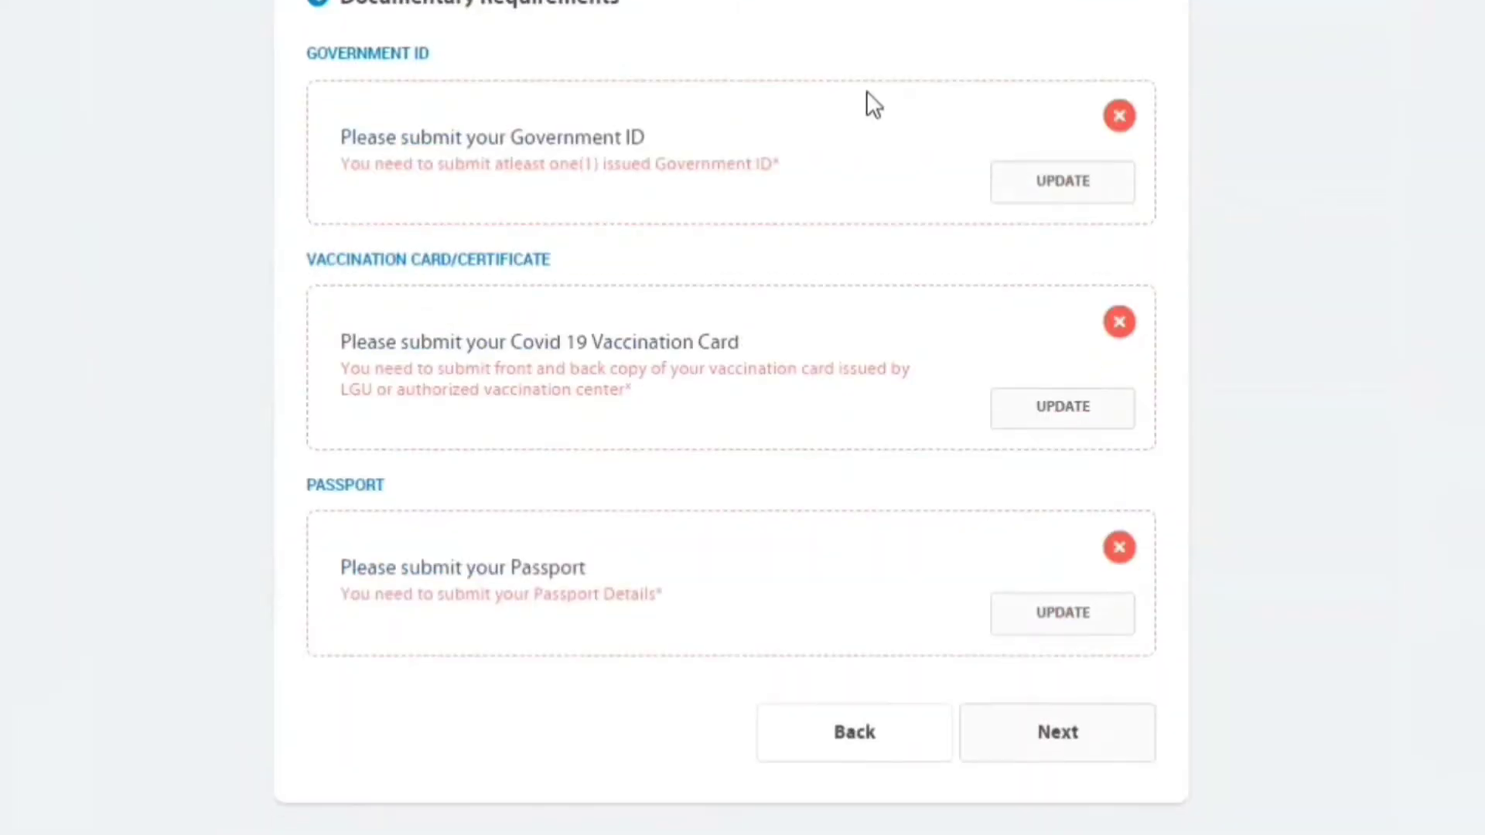
pyautogui.click(1058, 189)
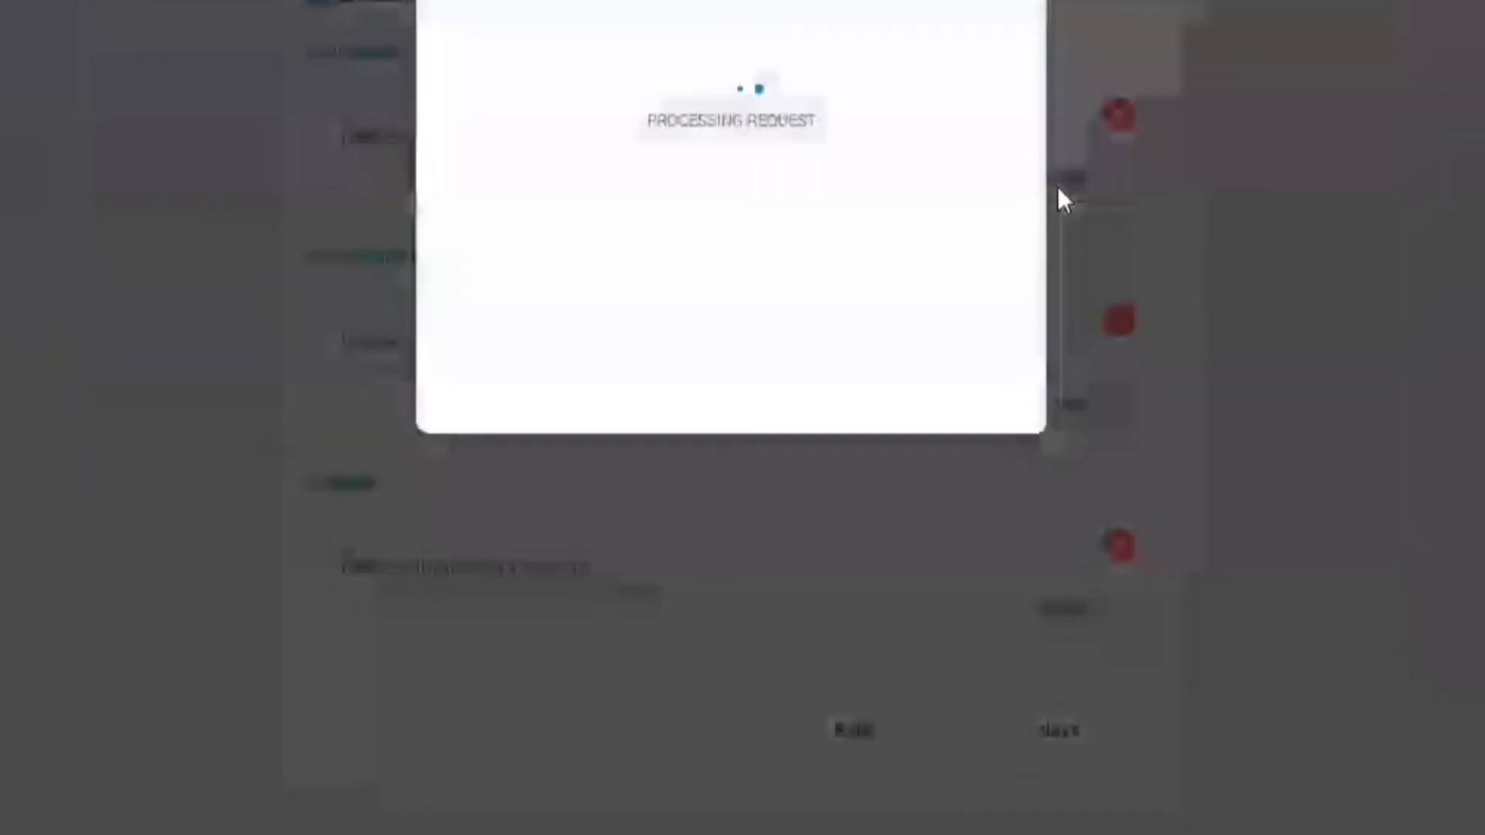